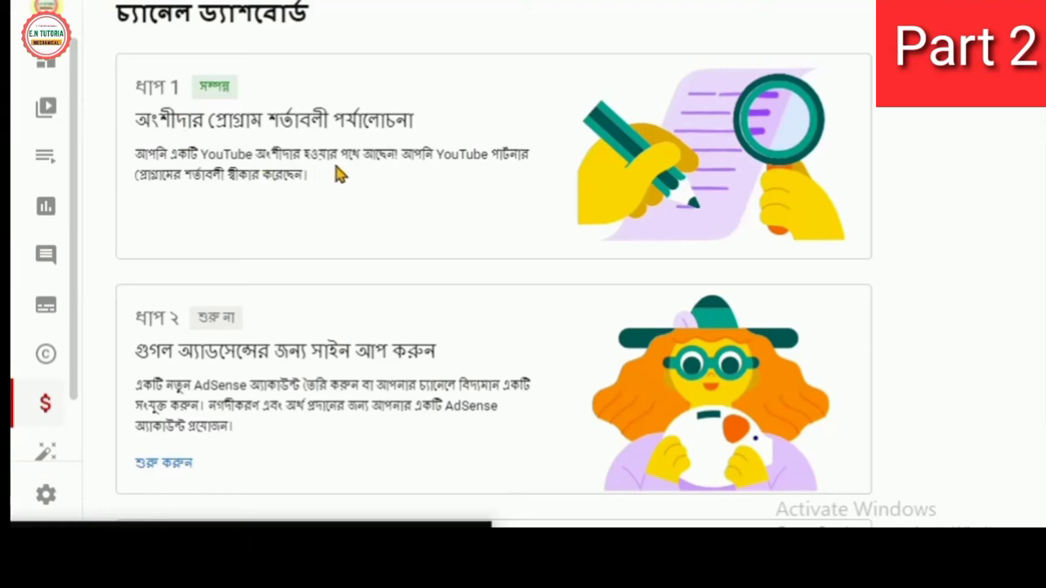
# - Scroll down to the Step 2 card on the channel dashboard and start the AdSense sign-up
pyautogui.scroll(-1, 289, 155)
pyautogui.scroll(-3, 288, 155)
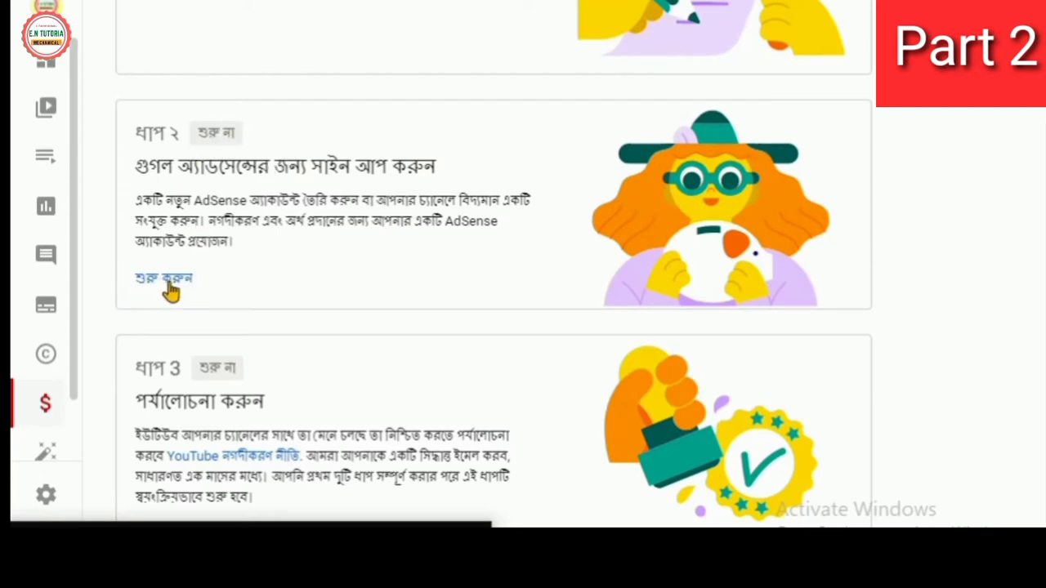
pyautogui.click(168, 282)
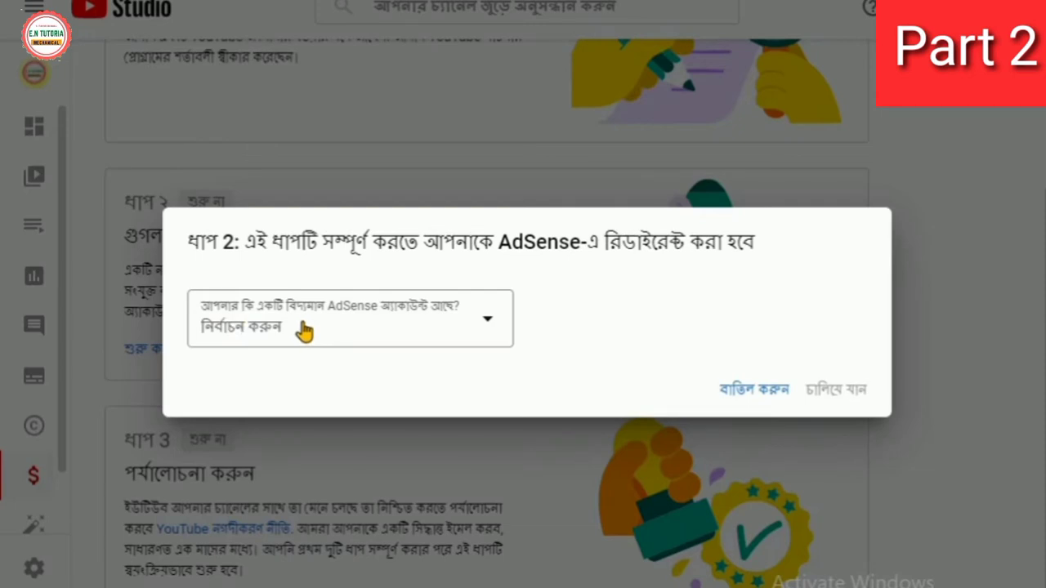
# - Answer 'No, I don't have an existing account' and continue to AdSense
pyautogui.click(487, 329)
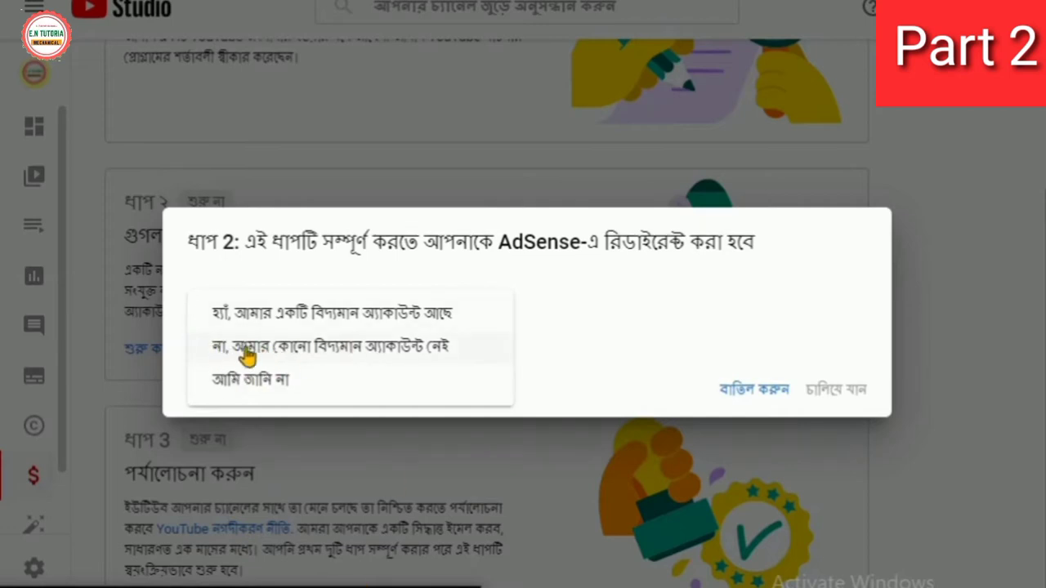
pyautogui.click(254, 350)
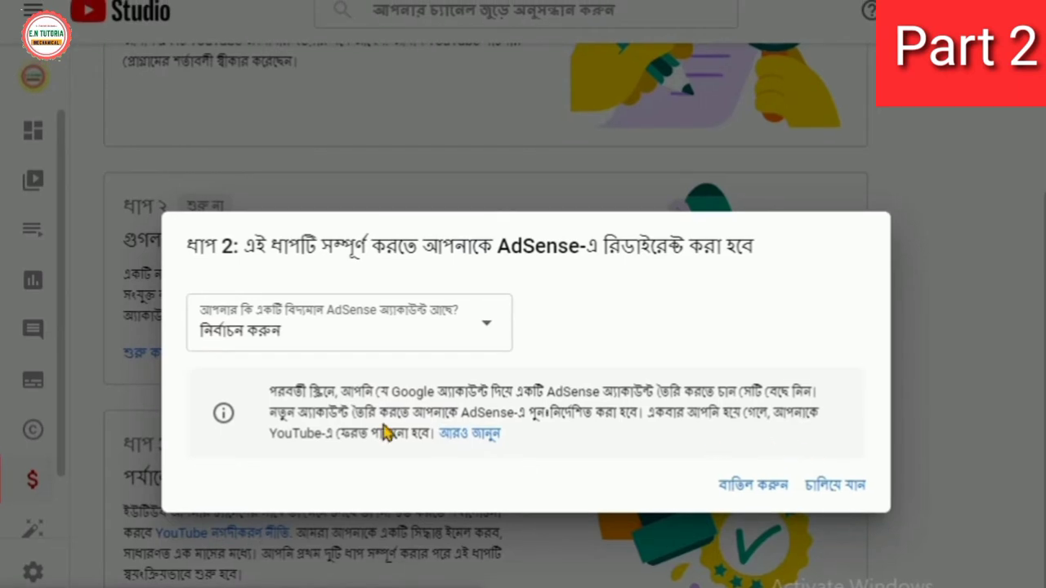
pyautogui.click(841, 490)
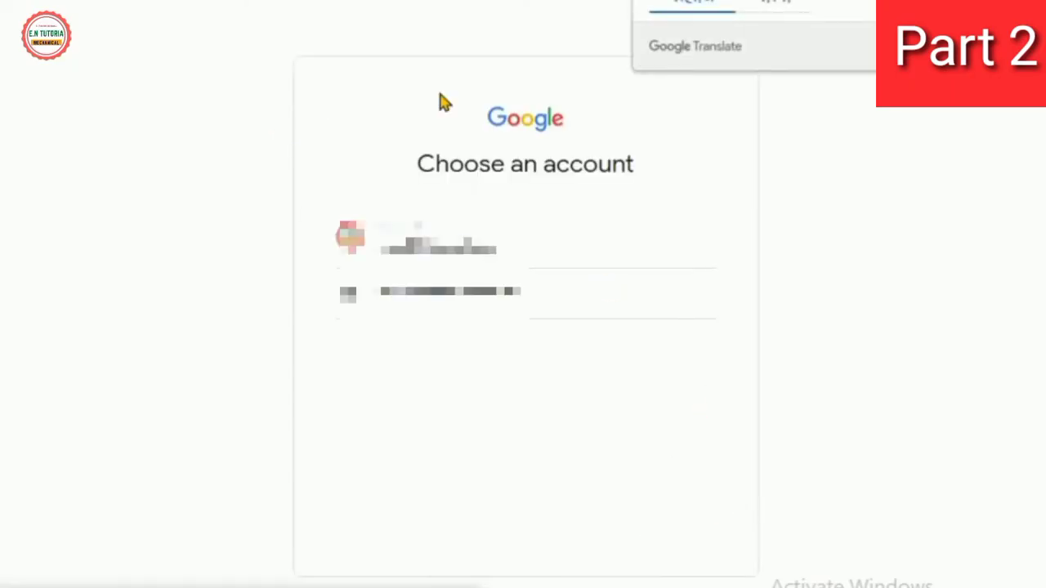
# - Translate the account chooser into Bengali and pick the second Google account
pyautogui.click(799, 5)
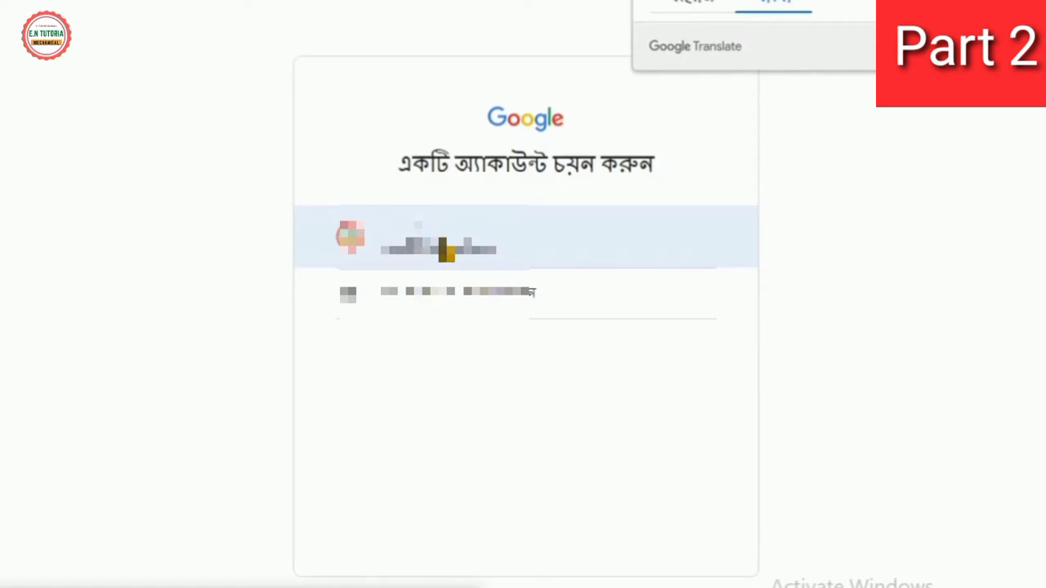
pyautogui.click(613, 218)
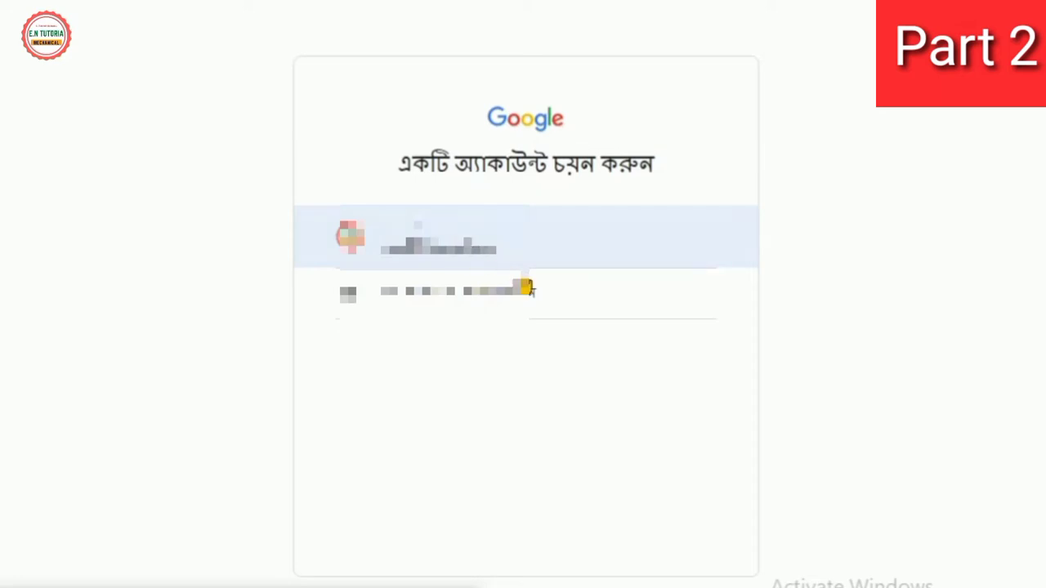
pyautogui.click(460, 303)
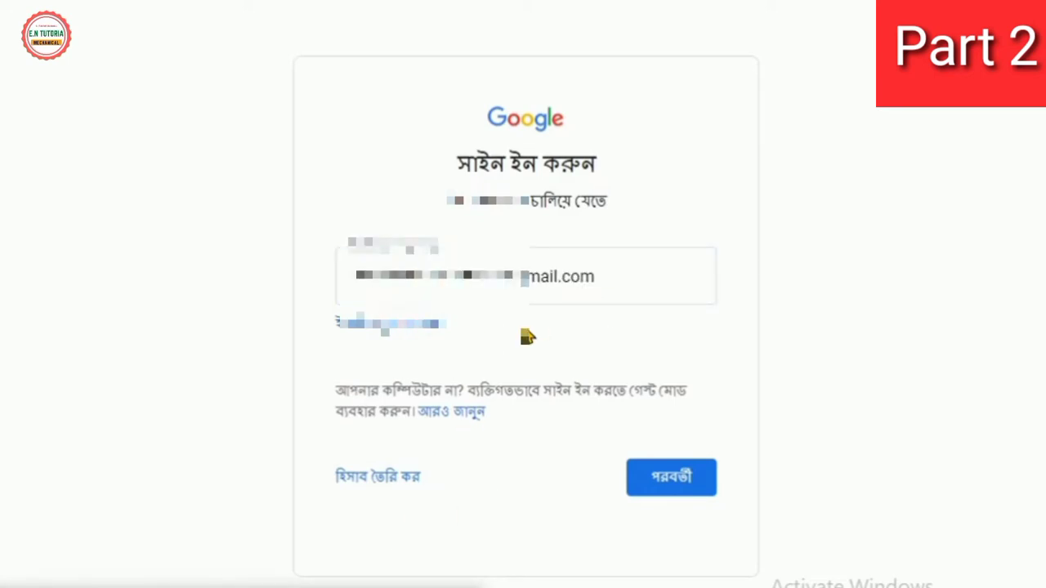
pyautogui.click(671, 490)
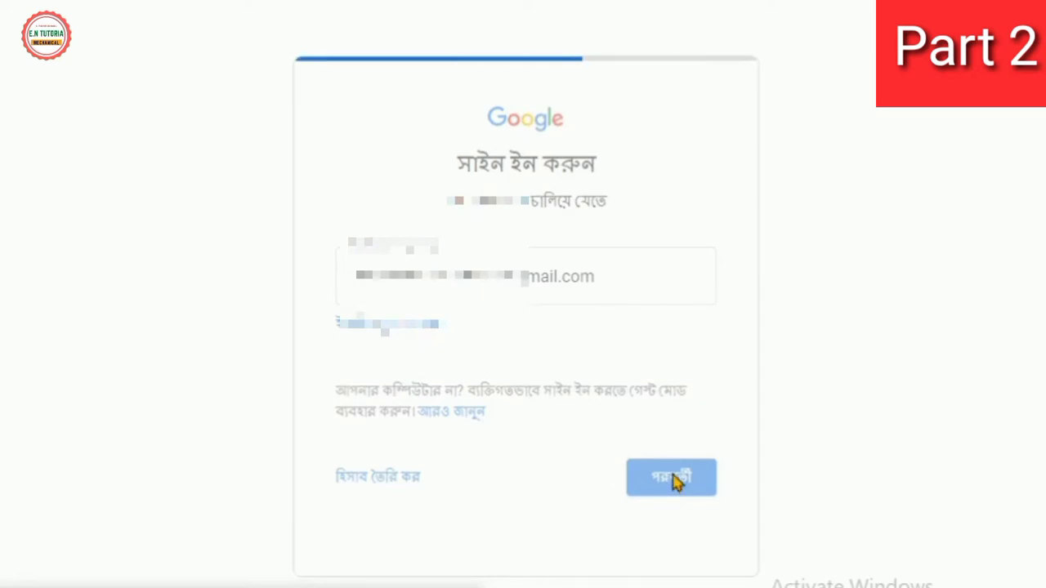
# - Enter the account password and pass 2-Step Verification to reach the AdSense sign-up page
pyautogui.write('•••••')
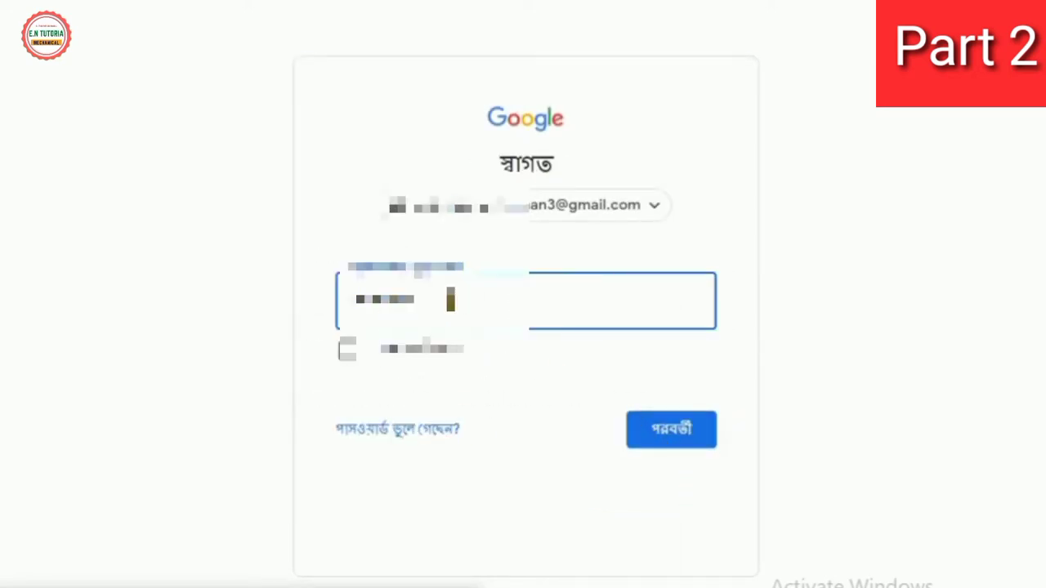
pyautogui.write('••••')
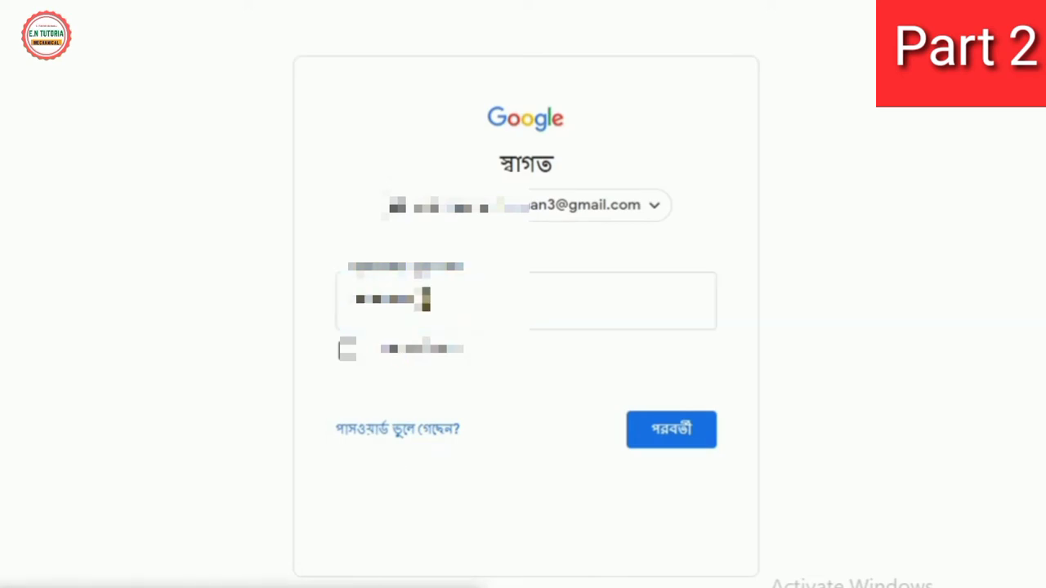
pyautogui.click(675, 438)
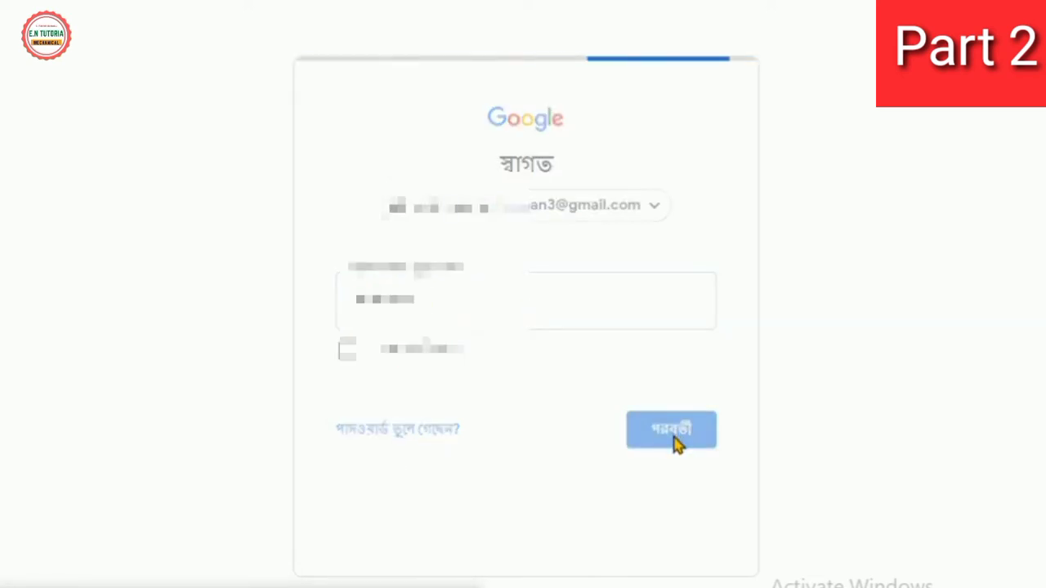
pyautogui.scroll(-3, 591, 427)
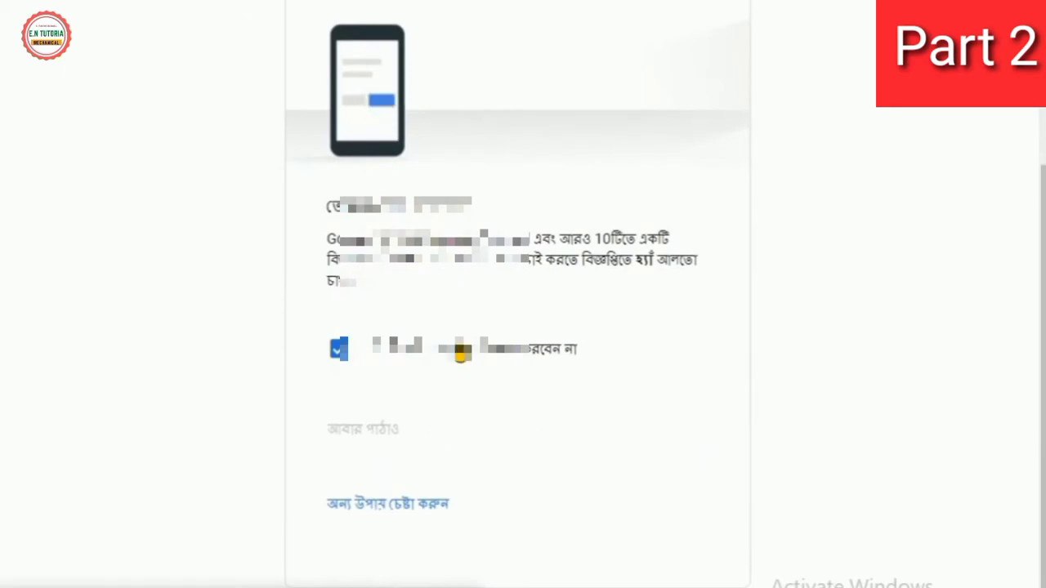
pyautogui.scroll(3, 521, 407)
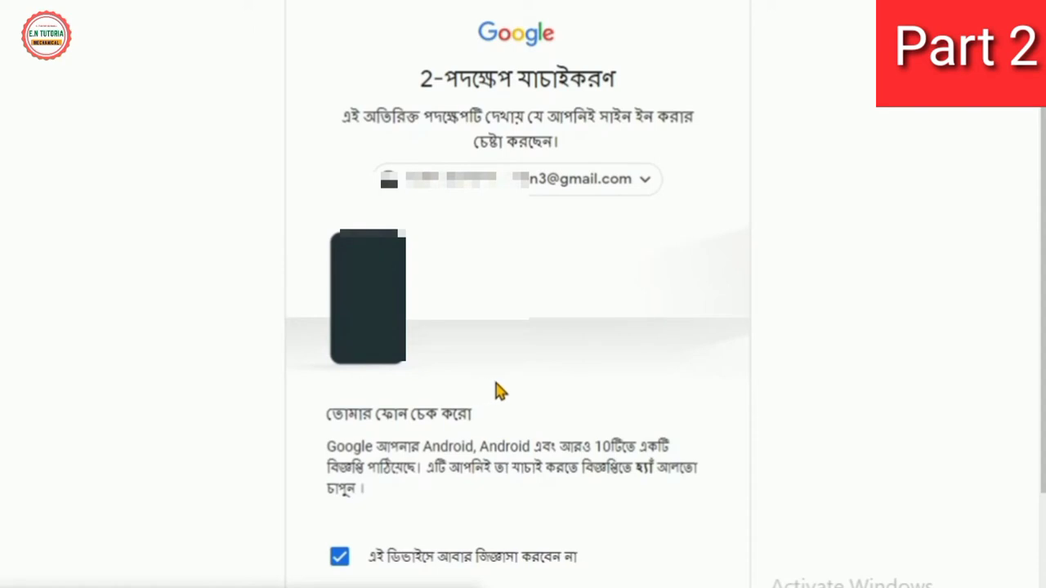
pyautogui.scroll(-3, 531, 405)
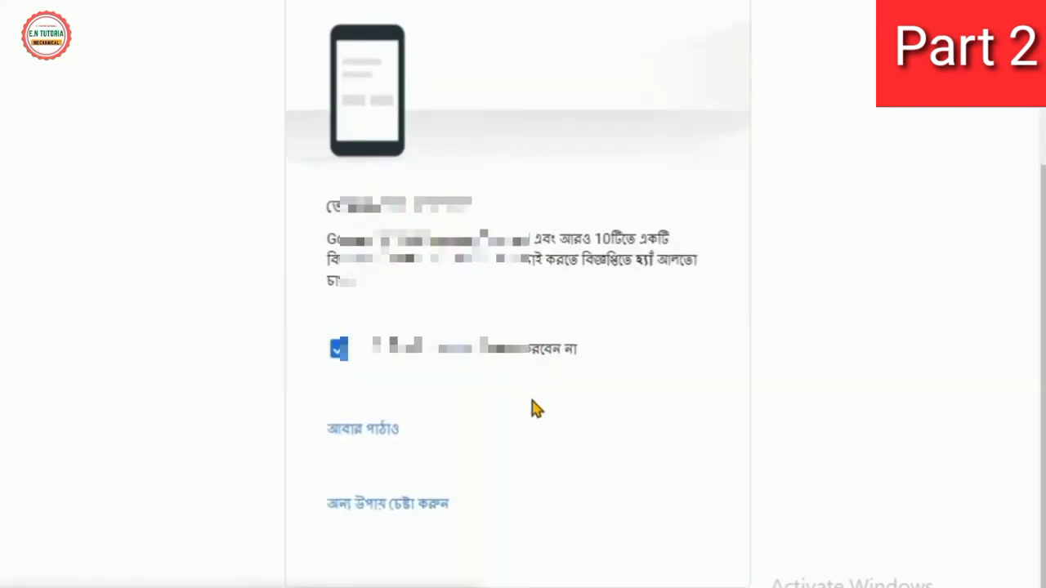
pyautogui.scroll(3, 527, 415)
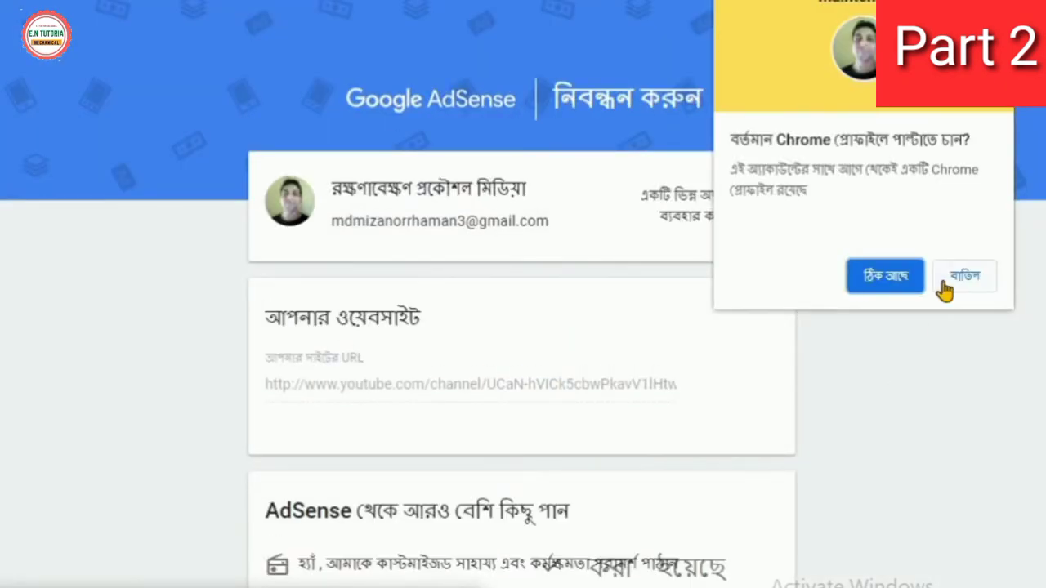
# - Dismiss the Chrome profile-switch prompt and review the channel URL, options, country and terms sections
pyautogui.click(885, 278)
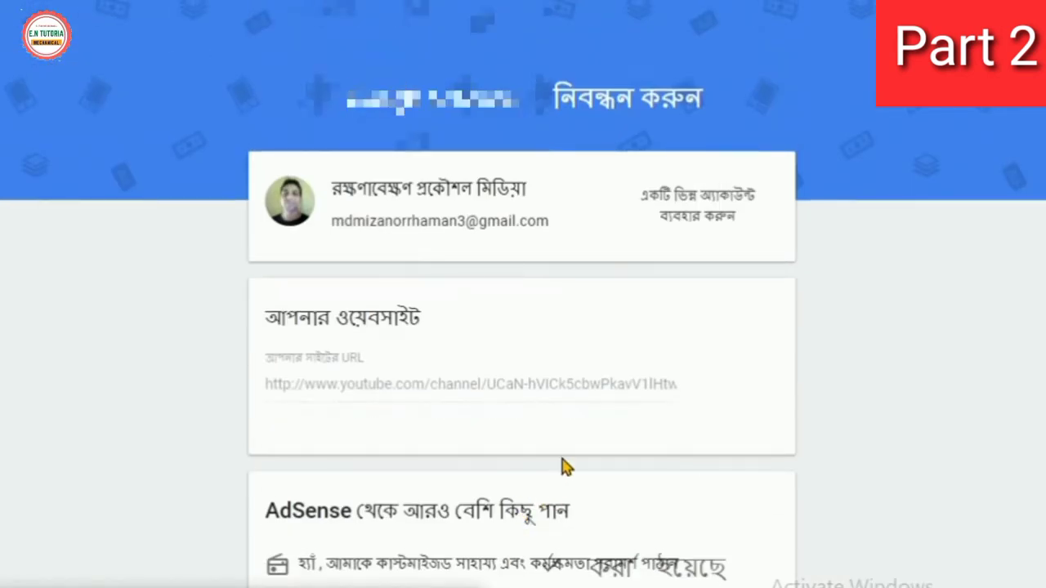
pyautogui.scroll(-2, 514, 322)
pyautogui.scroll(-3, 509, 331)
pyautogui.scroll(-3, 582, 365)
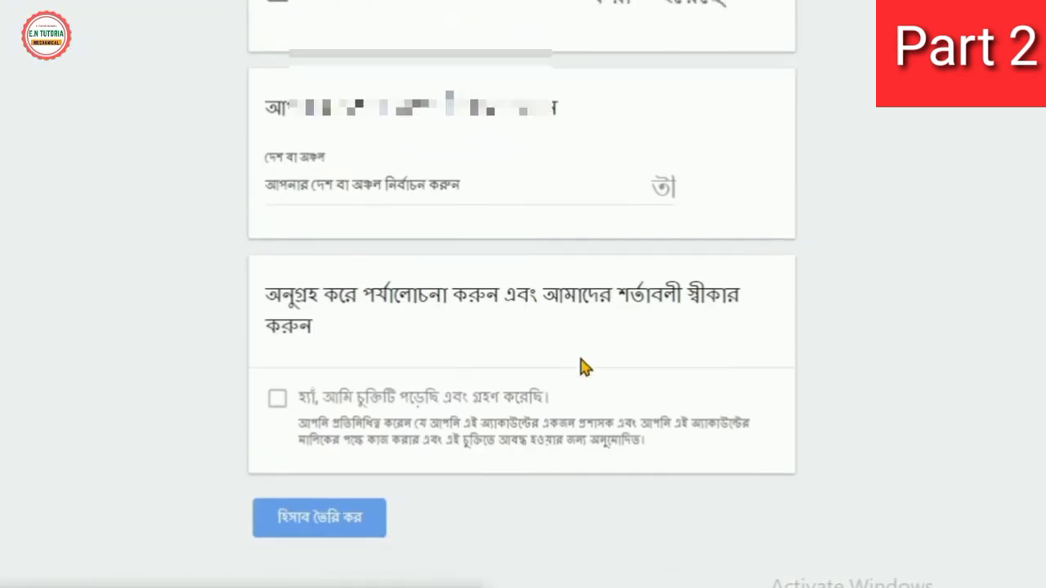
pyautogui.scroll(5, 645, 464)
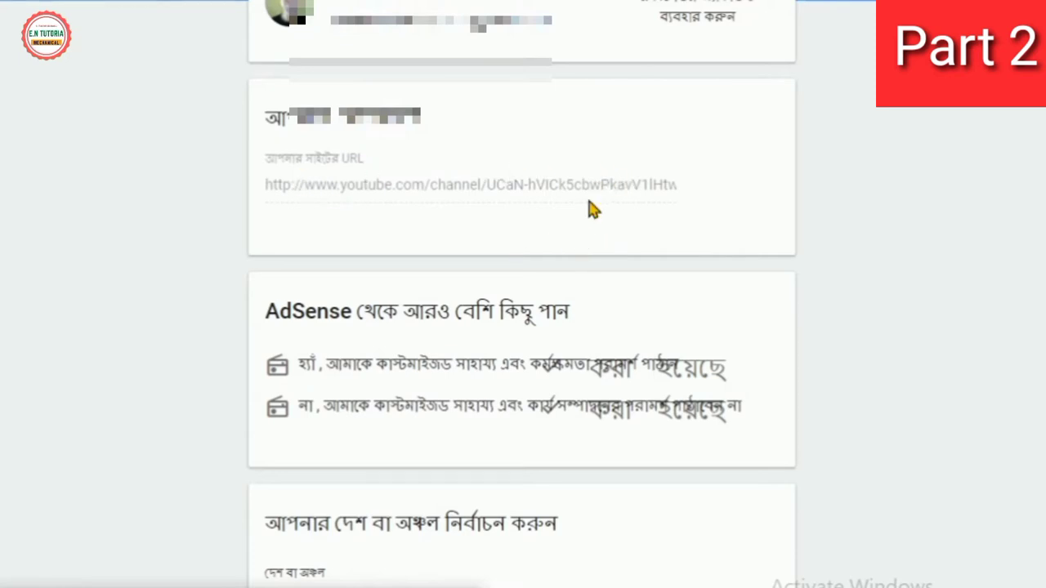
pyautogui.scroll(-5, 443, 276)
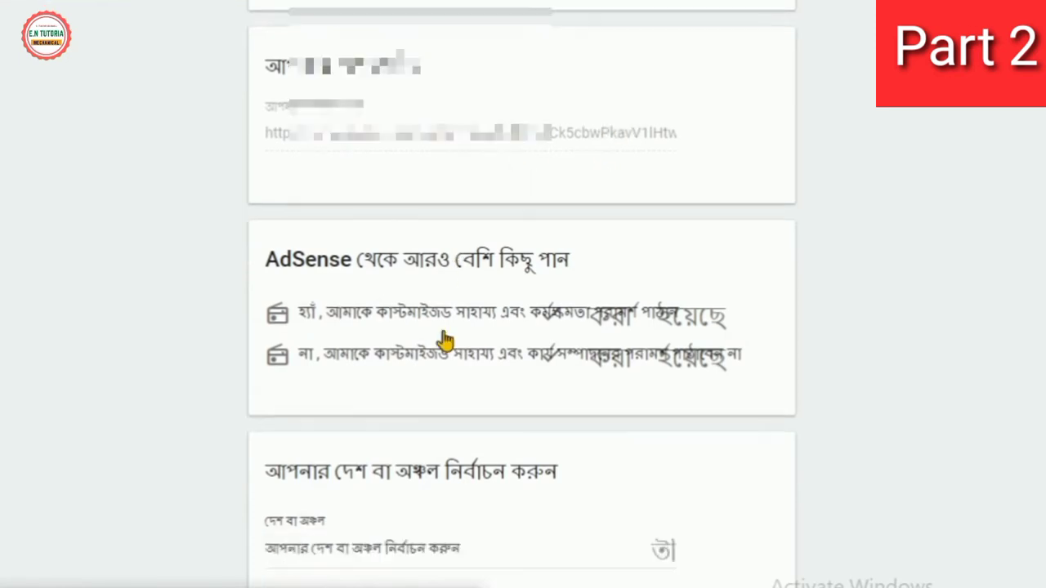
pyautogui.scroll(3, 443, 346)
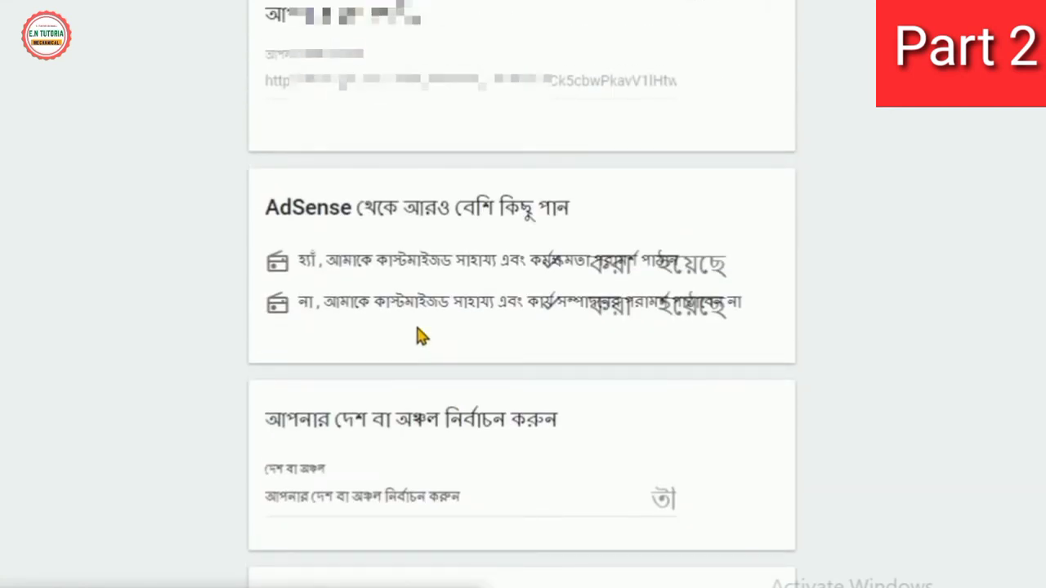
pyautogui.scroll(3, 419, 335)
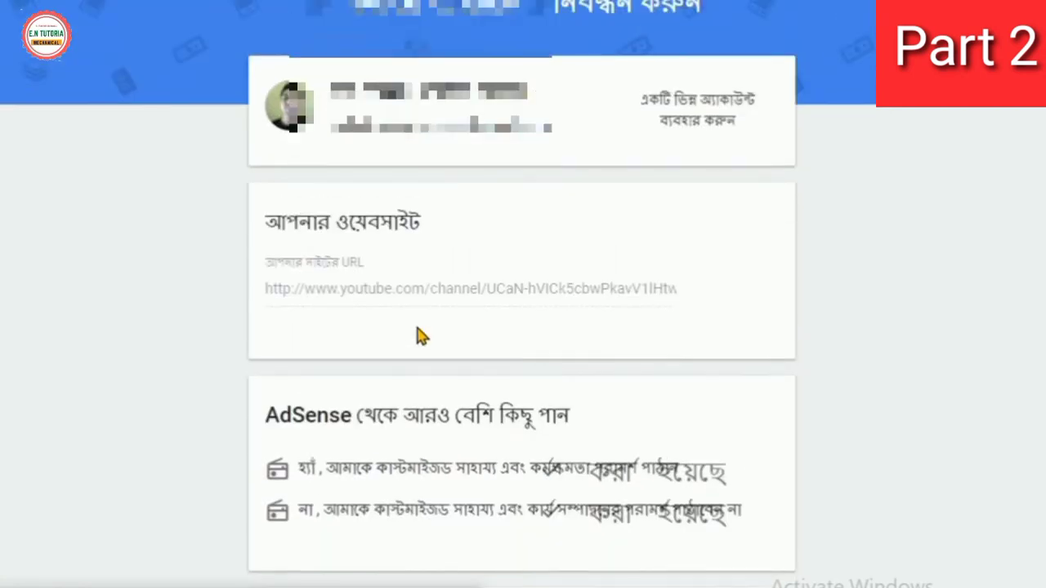
pyautogui.scroll(-2, 425, 337)
pyautogui.scroll(-3, 479, 351)
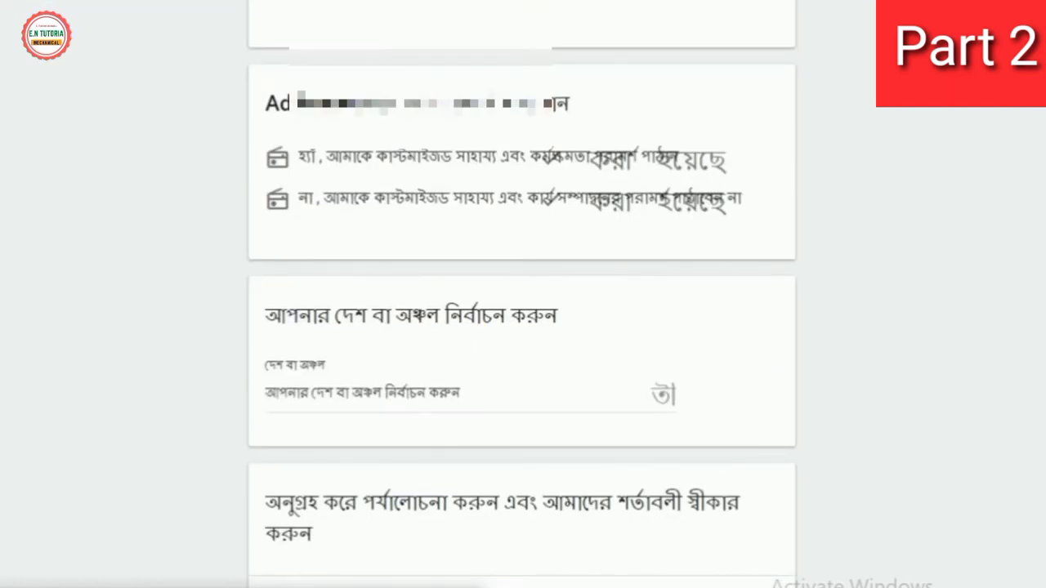
pyautogui.scroll(6, 522, 326)
pyautogui.scroll(-5, 597, 360)
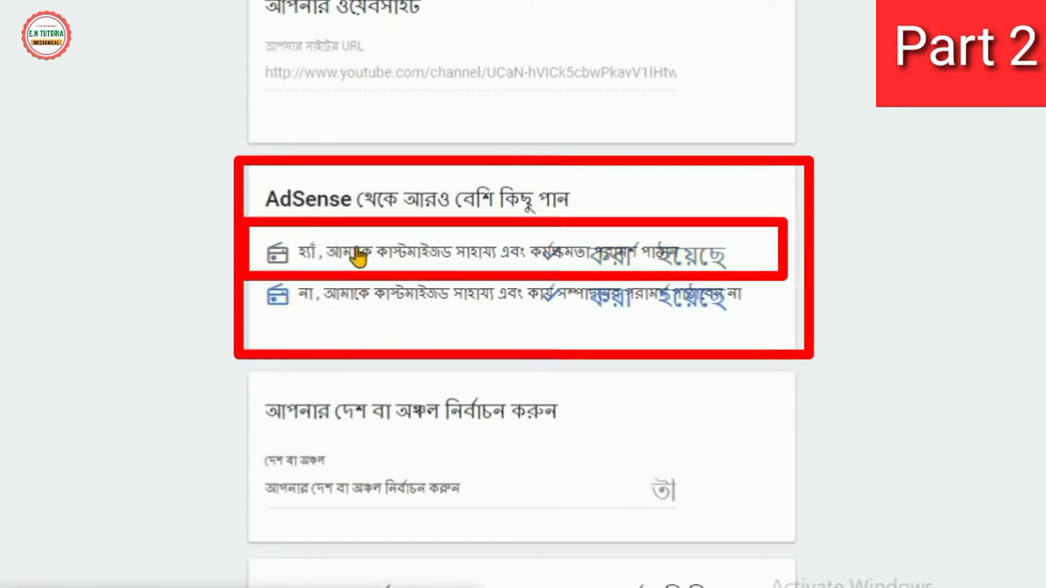
# - Opt in to customized help and performance suggestions
pyautogui.click(280, 258)
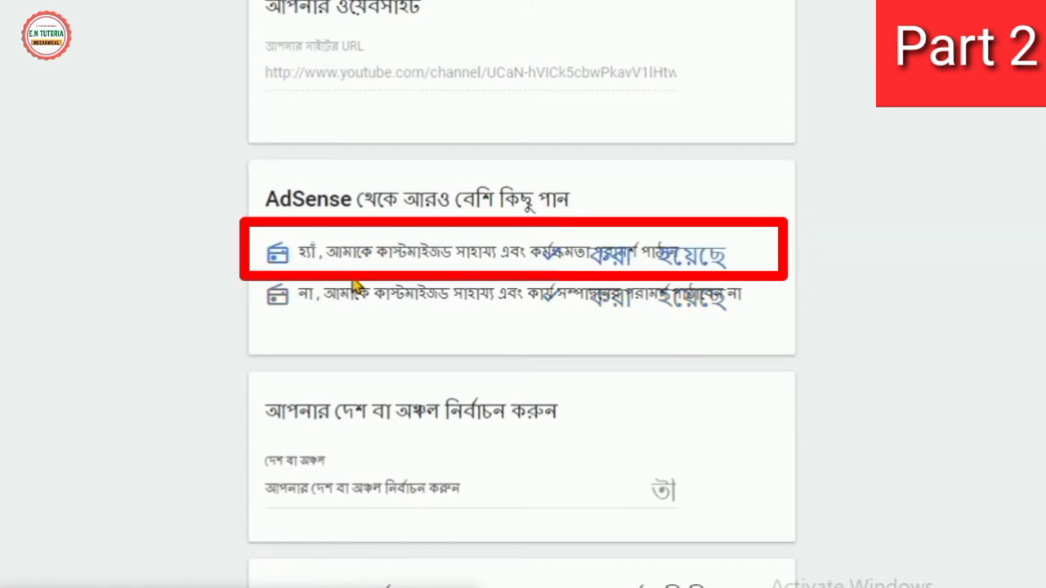
pyautogui.scroll(-1, 384, 281)
pyautogui.scroll(-2, 417, 276)
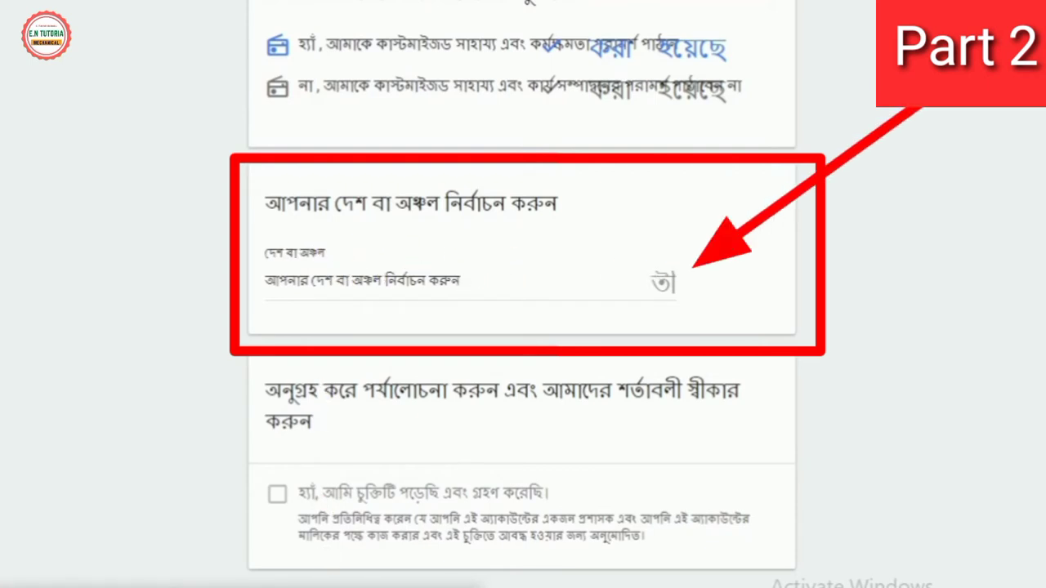
# - Select Bangladesh as the country or region
pyautogui.click(661, 283)
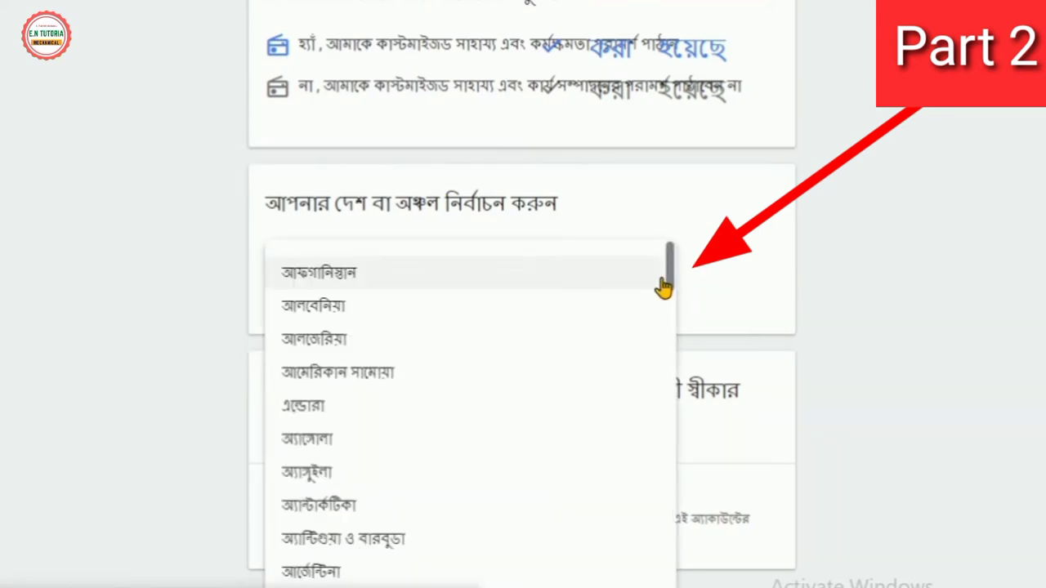
pyautogui.scroll(-5, 384, 380)
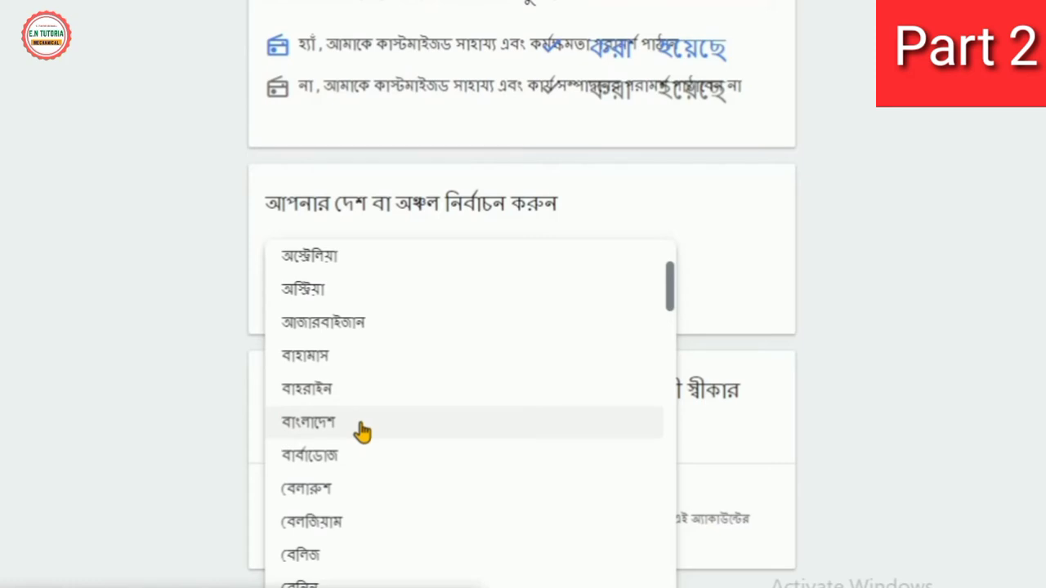
pyautogui.click(362, 433)
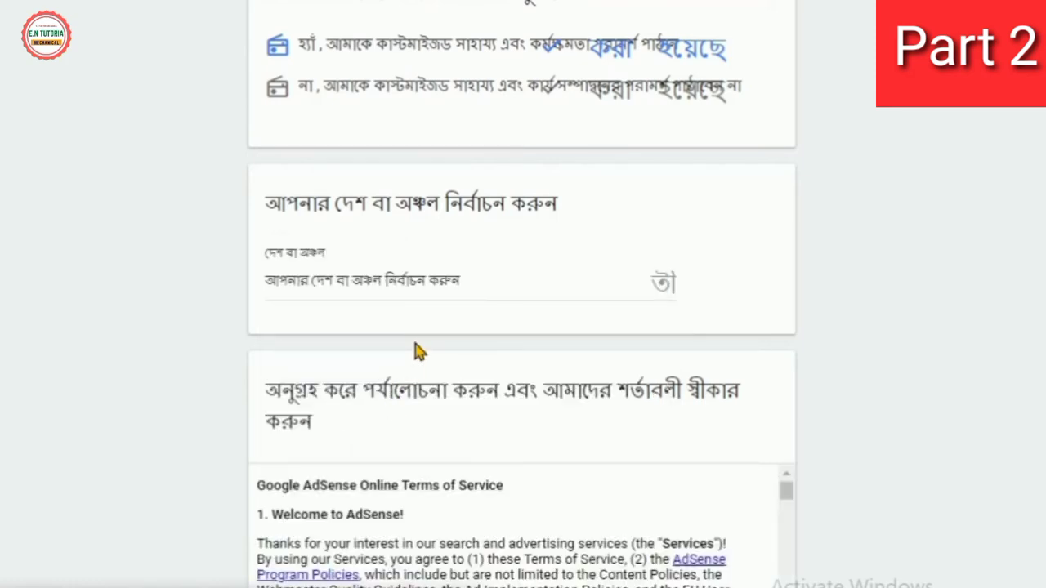
# - Scroll down through the AdSense Terms of Service text
pyautogui.scroll(-3, 527, 69)
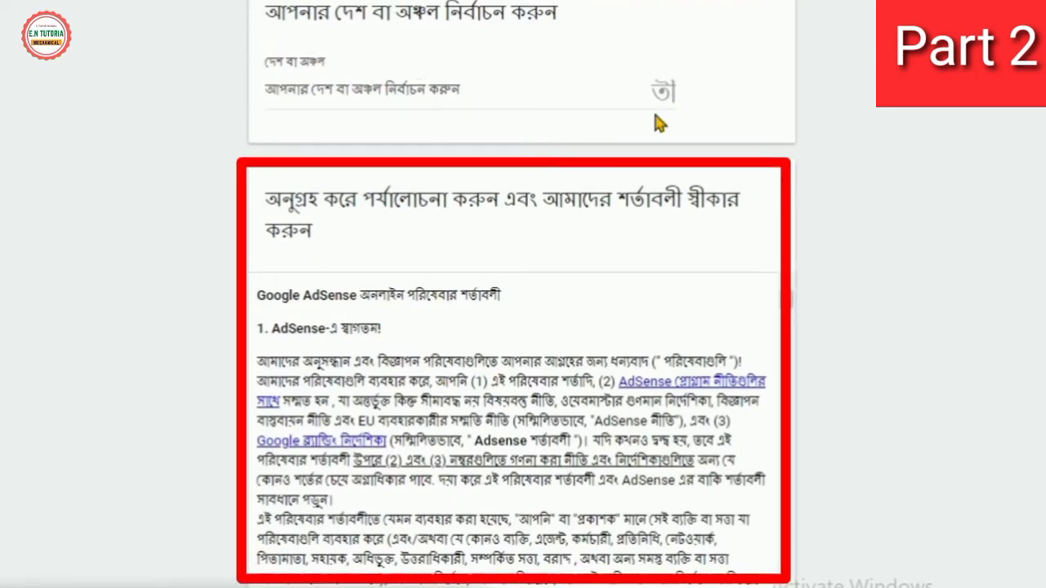
pyautogui.scroll(-5, 408, 359)
pyautogui.scroll(-5, 408, 351)
pyautogui.scroll(-5, 411, 369)
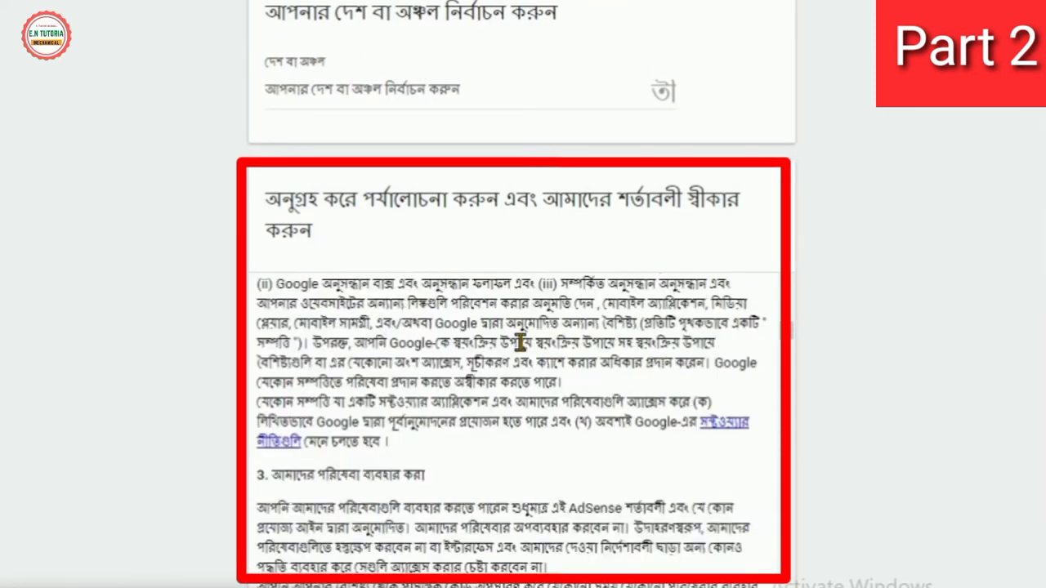
pyautogui.scroll(-5, 518, 338)
pyautogui.scroll(-5, 523, 351)
pyautogui.scroll(-5, 474, 408)
pyautogui.scroll(-5, 478, 437)
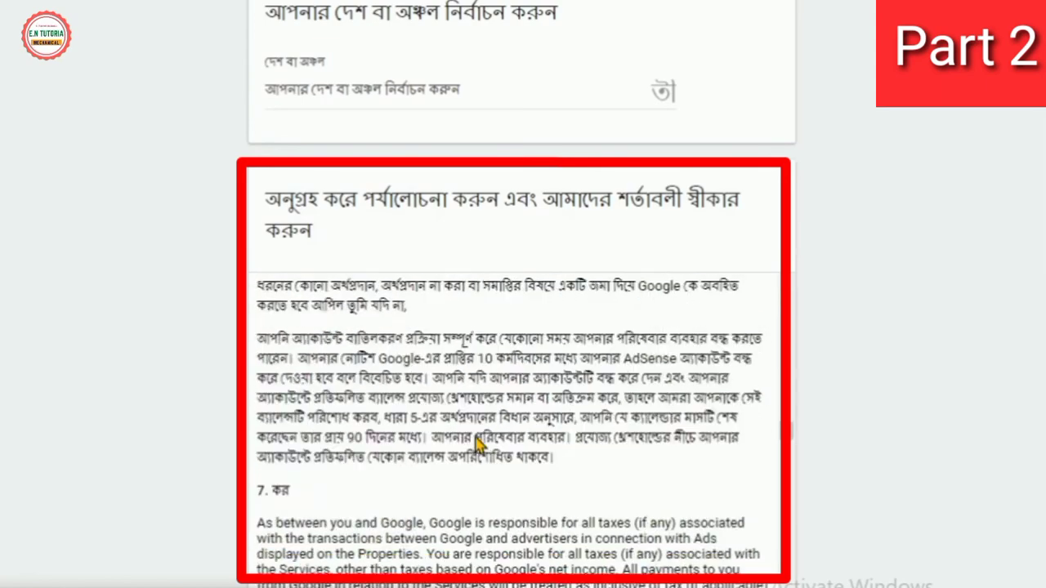
pyautogui.scroll(-1, 475, 443)
pyautogui.scroll(-5, 478, 444)
pyautogui.scroll(-4, 478, 443)
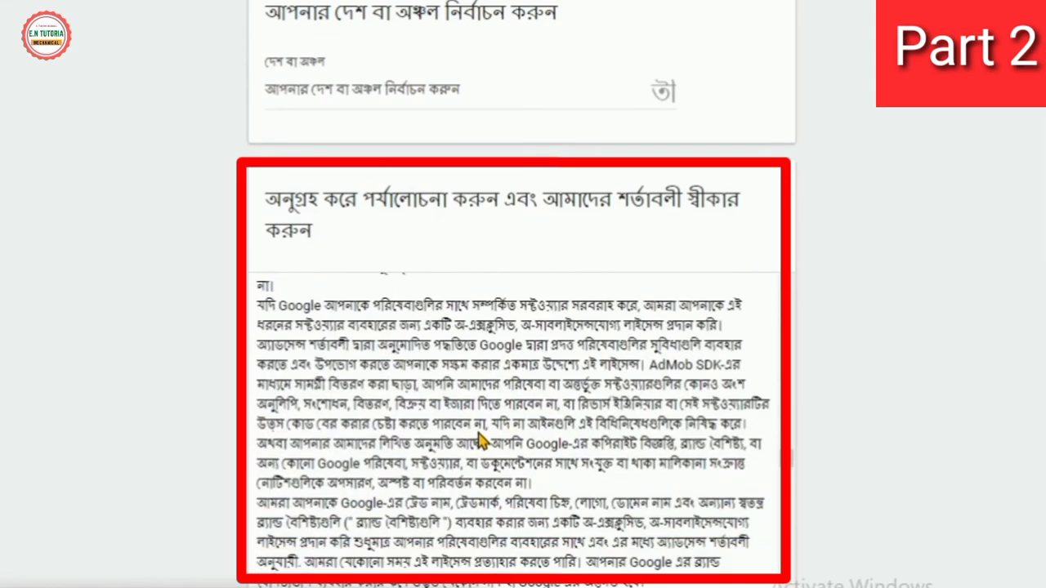
pyautogui.scroll(-5, 481, 440)
pyautogui.scroll(-4, 479, 431)
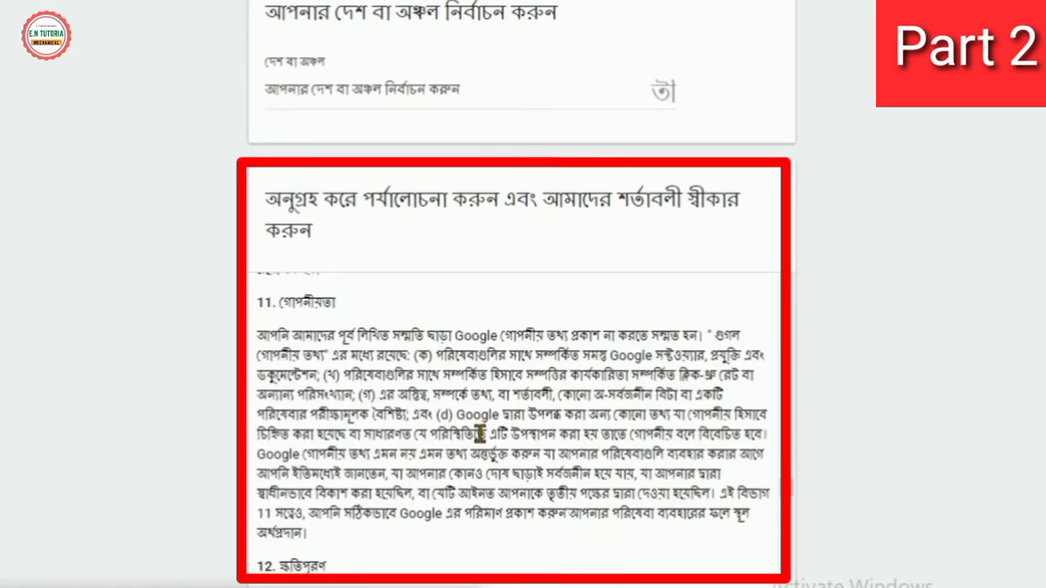
pyautogui.scroll(-5, 481, 434)
pyautogui.scroll(-3, 479, 442)
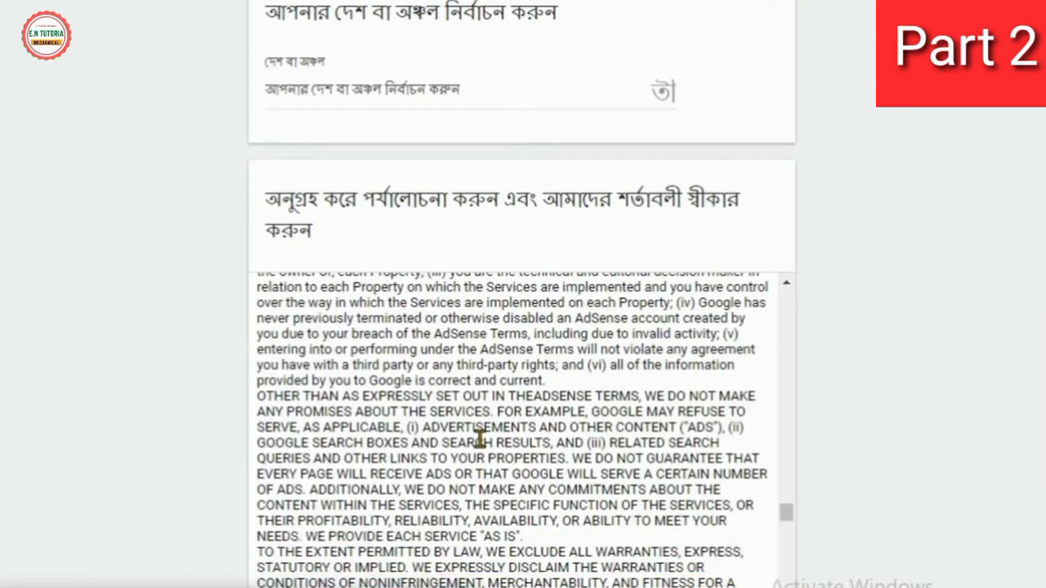
pyautogui.scroll(-5, 481, 442)
pyautogui.scroll(-1, 480, 443)
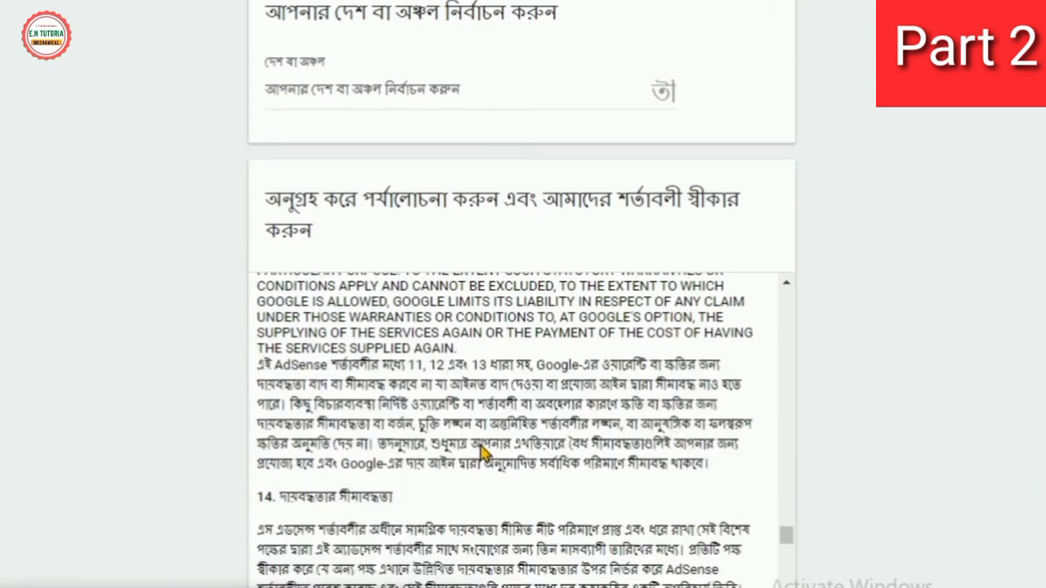
pyautogui.scroll(-5, 491, 447)
pyautogui.scroll(-1, 499, 448)
pyautogui.scroll(-3, 498, 458)
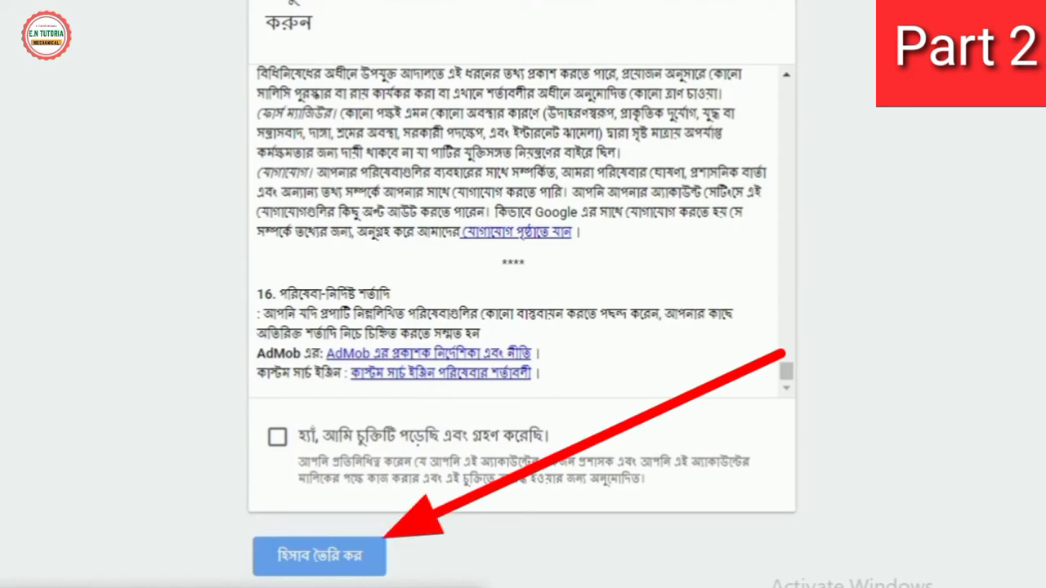
# - Show the page in its original English and scroll back up to reread the terms
pyautogui.click(699, 5)
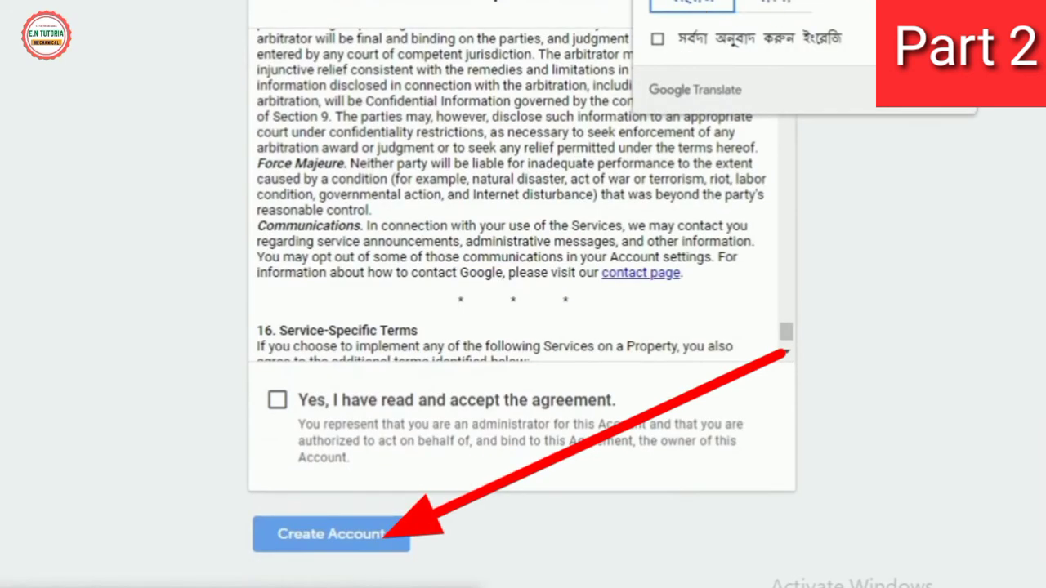
pyautogui.click(425, 460)
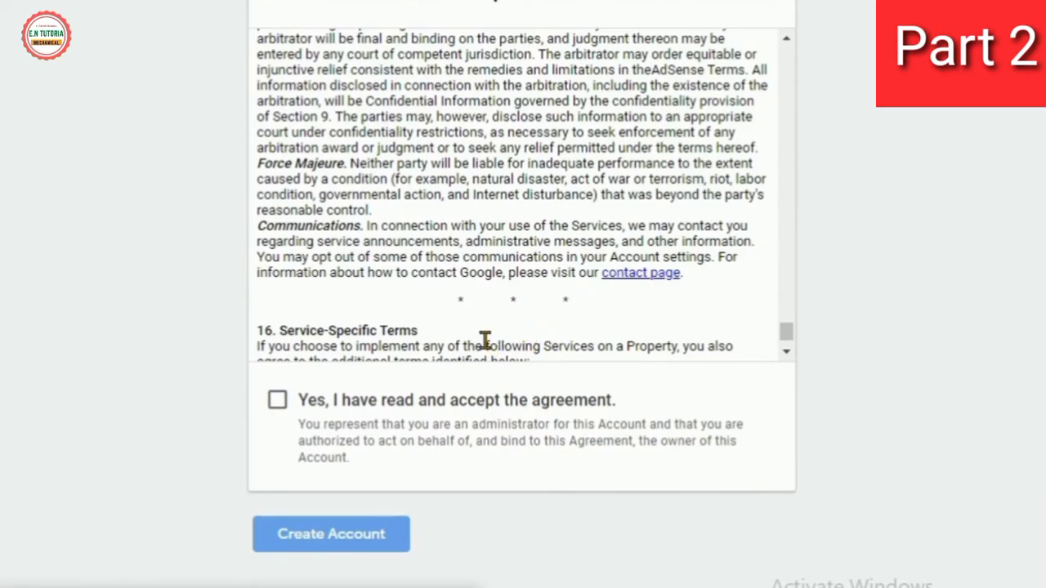
pyautogui.scroll(5, 485, 340)
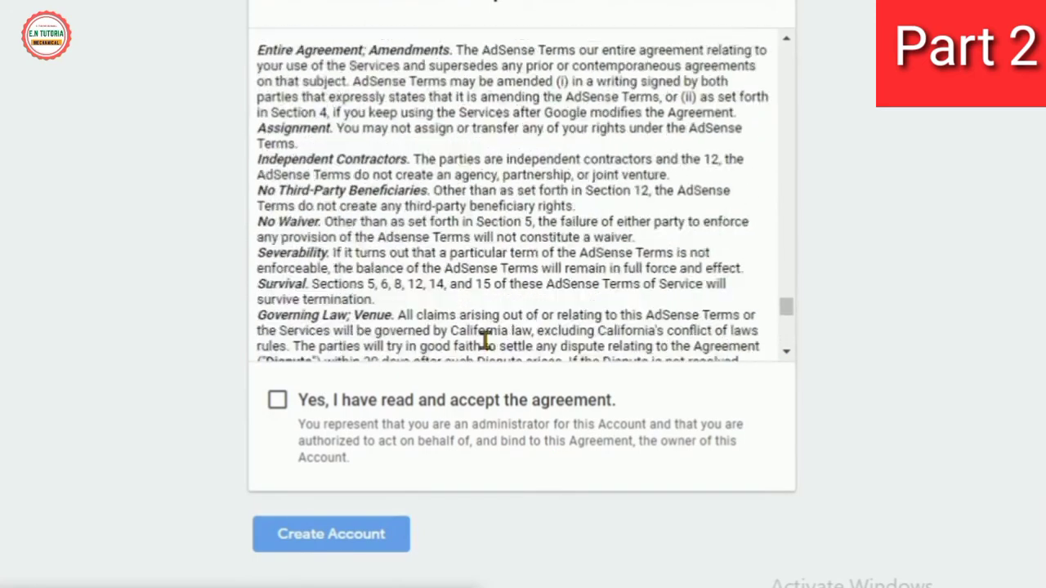
pyautogui.scroll(5, 482, 338)
pyautogui.scroll(5, 482, 240)
pyautogui.scroll(5, 480, 253)
pyautogui.scroll(5, 481, 255)
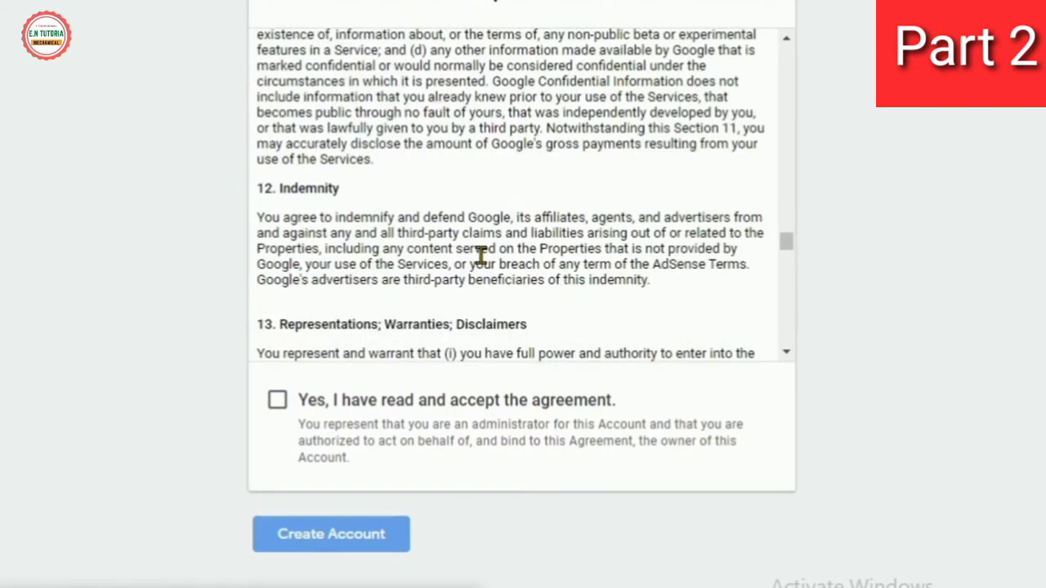
pyautogui.scroll(5, 481, 256)
pyautogui.scroll(5, 482, 257)
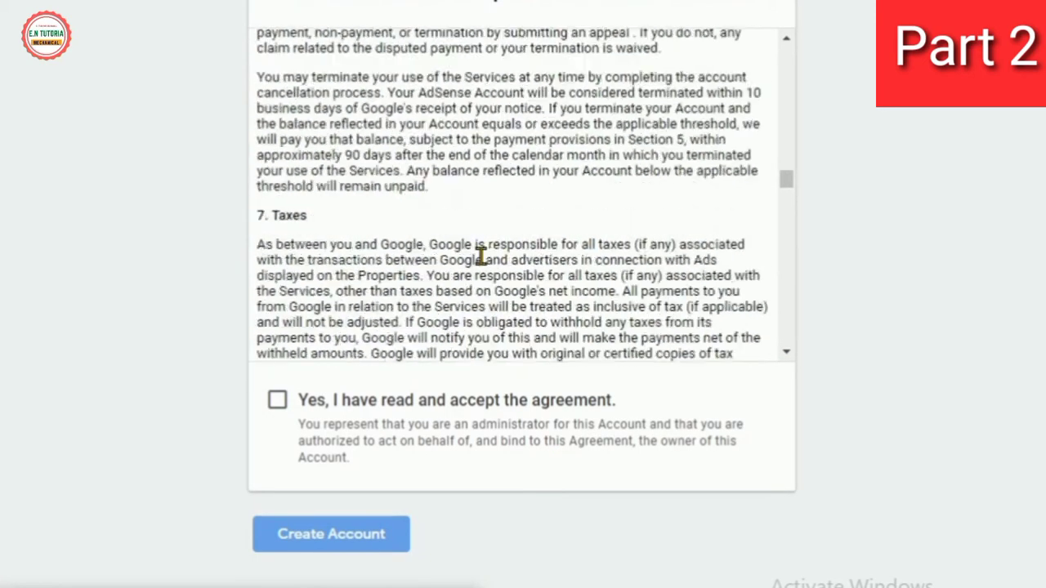
pyautogui.scroll(3, 480, 257)
pyautogui.scroll(5, 481, 256)
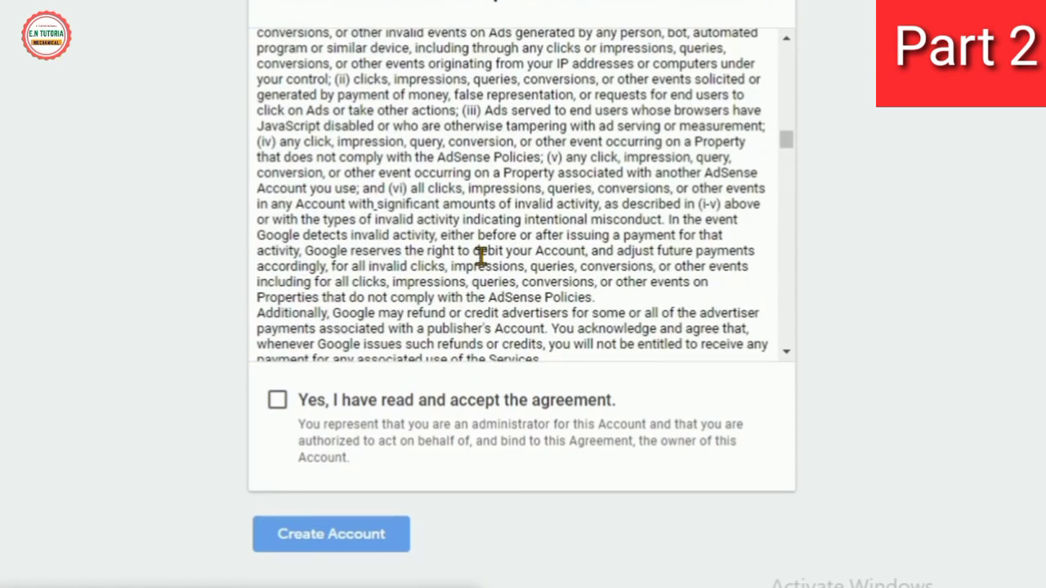
pyautogui.scroll(5, 480, 256)
pyautogui.scroll(3, 480, 255)
pyautogui.scroll(5, 482, 259)
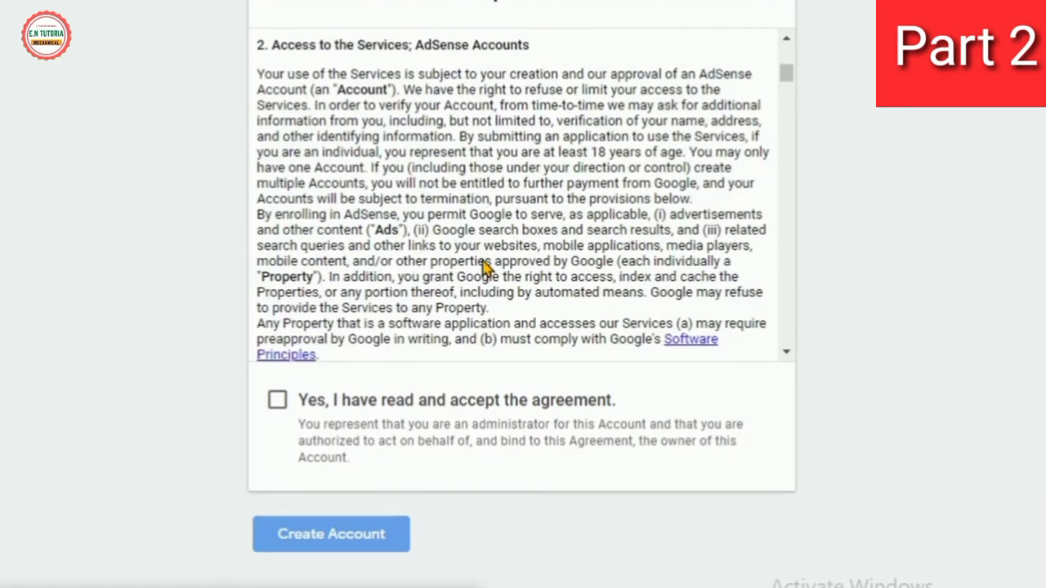
pyautogui.scroll(5, 482, 258)
pyautogui.scroll(-5, 480, 256)
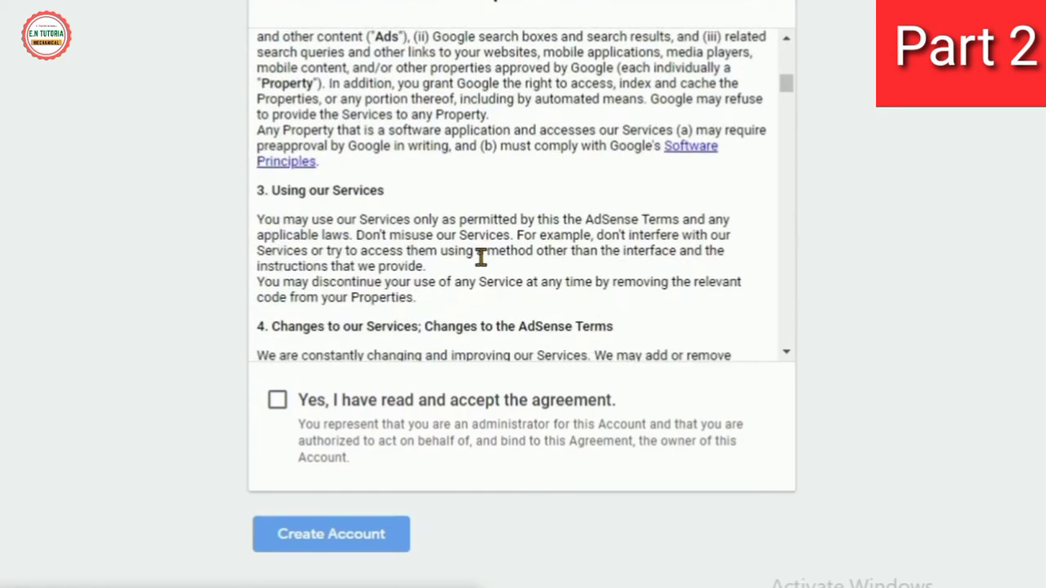
pyautogui.scroll(-5, 480, 256)
pyautogui.scroll(-5, 481, 257)
pyautogui.scroll(-3, 458, 294)
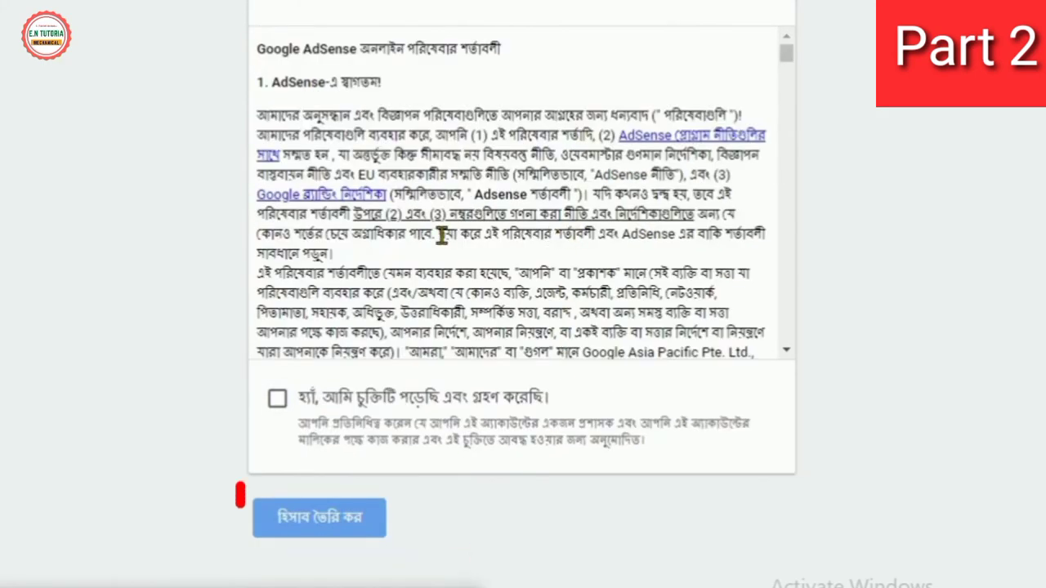
pyautogui.scroll(-2, 793, 70)
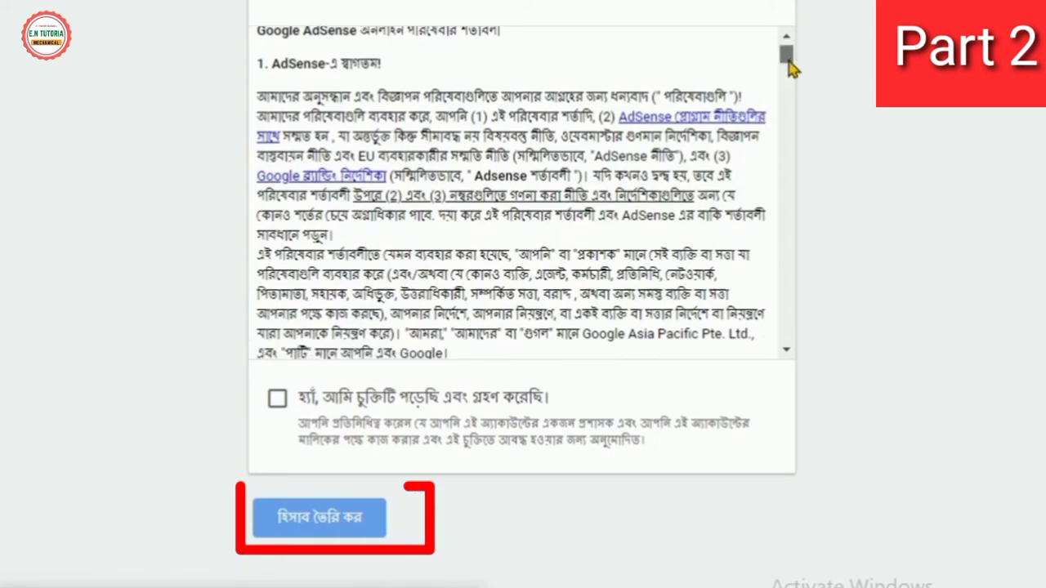
pyautogui.moveTo(787, 72); pyautogui.dragTo(786, 108)
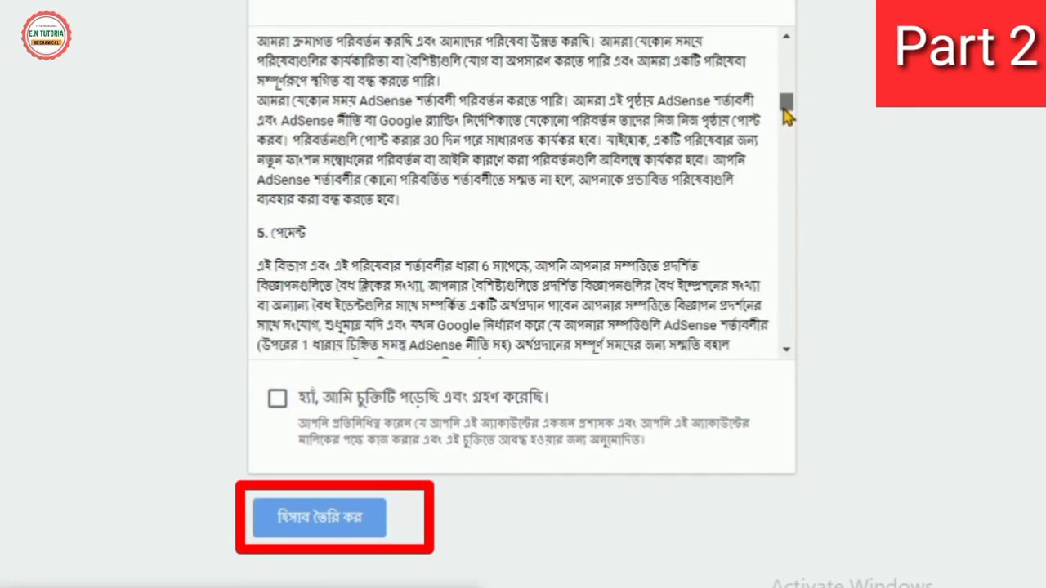
pyautogui.moveTo(786, 116); pyautogui.dragTo(786, 192)
# - Scroll the rest of the terms down to section 16, leaving the agreement unchecked
pyautogui.scroll(-1, 707, 182)
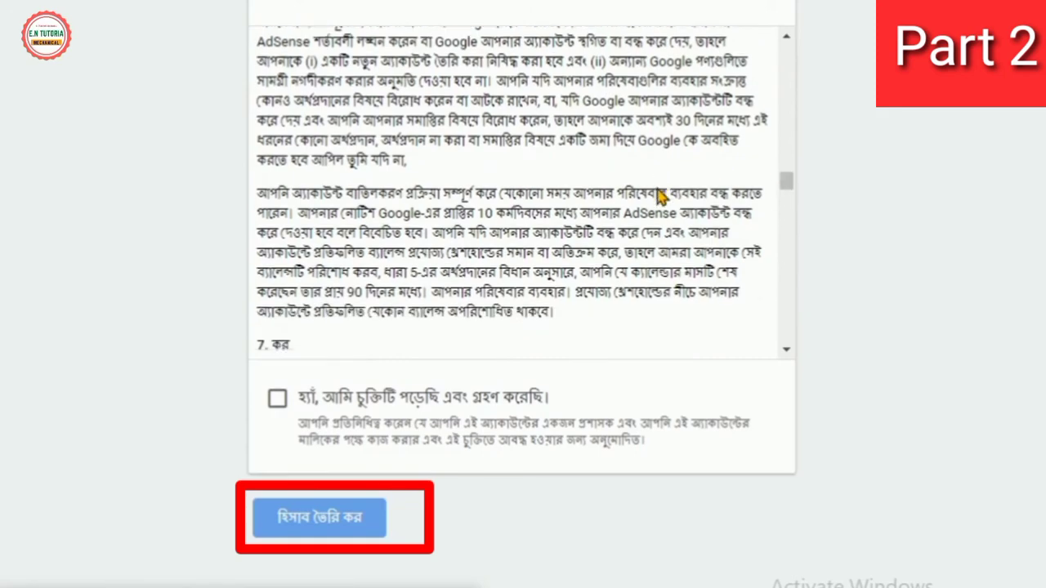
pyautogui.scroll(-3, 677, 273)
pyautogui.scroll(-2, 656, 192)
pyautogui.scroll(-3, 656, 192)
pyautogui.scroll(-2, 656, 192)
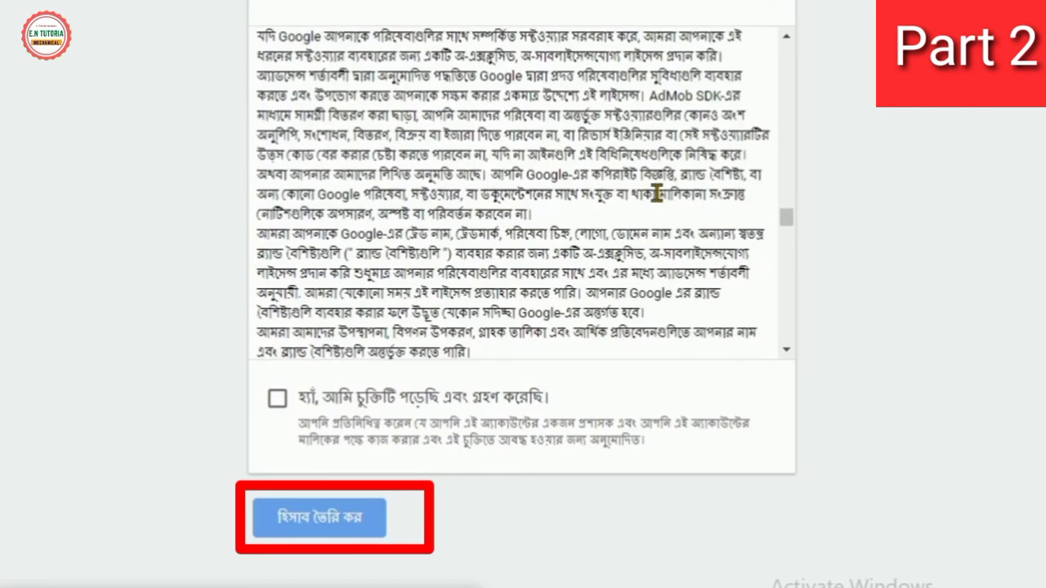
pyautogui.scroll(-3, 656, 192)
pyautogui.scroll(-3, 656, 192)
pyautogui.scroll(-3, 656, 192)
pyautogui.scroll(-3, 656, 192)
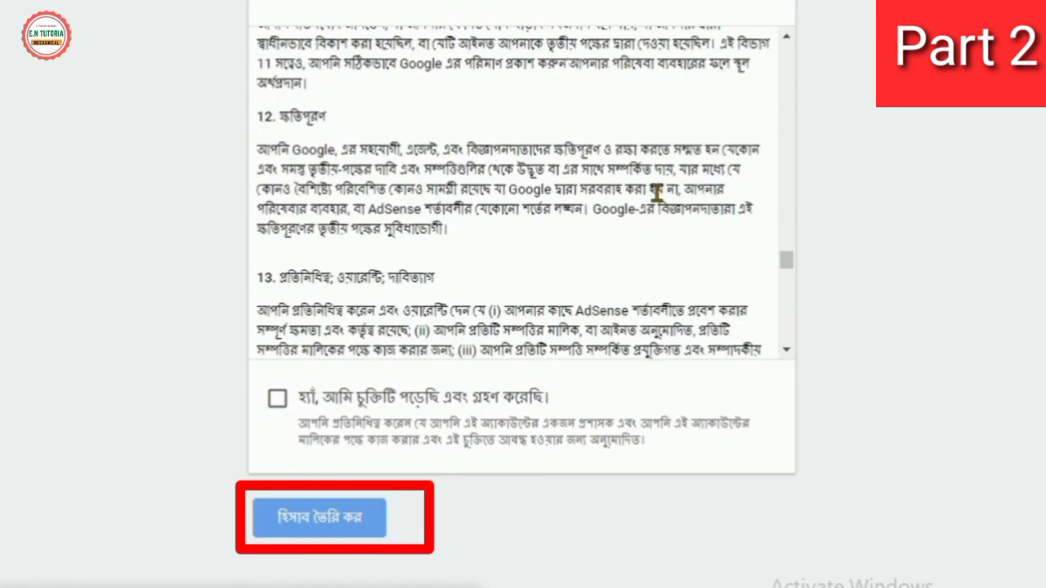
pyautogui.scroll(-1, 656, 192)
pyautogui.scroll(-3, 656, 192)
pyautogui.scroll(-3, 656, 192)
pyautogui.scroll(-3, 656, 192)
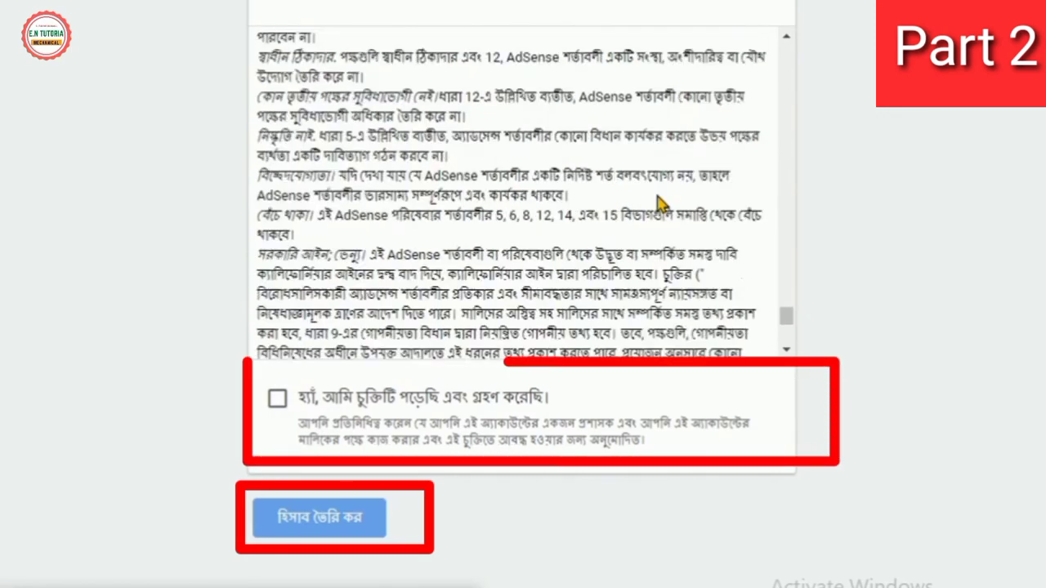
pyautogui.scroll(-3, 642, 217)
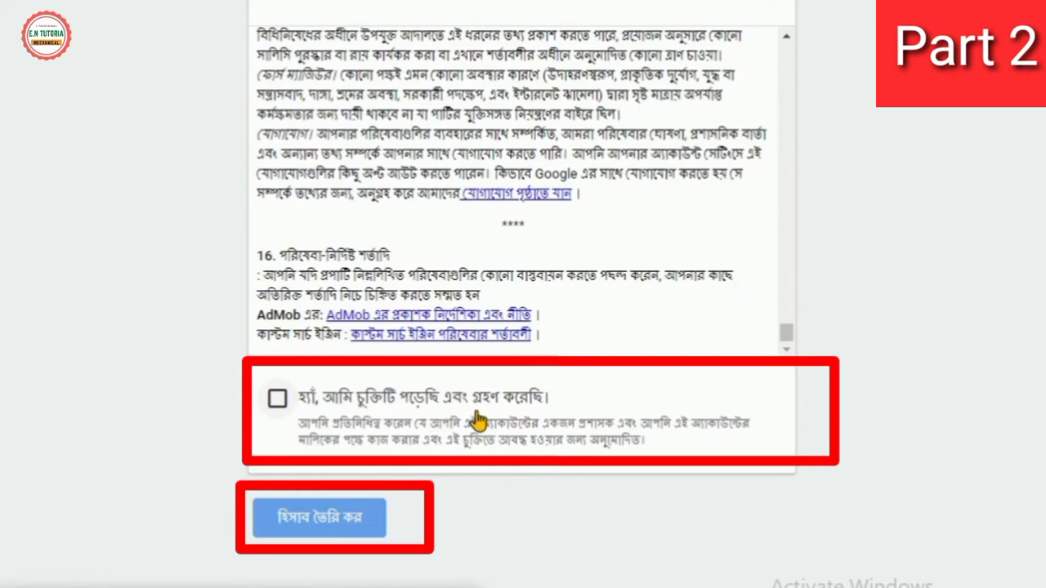
# - Accept the AdSense terms agreement and create the account
pyautogui.click(277, 400)
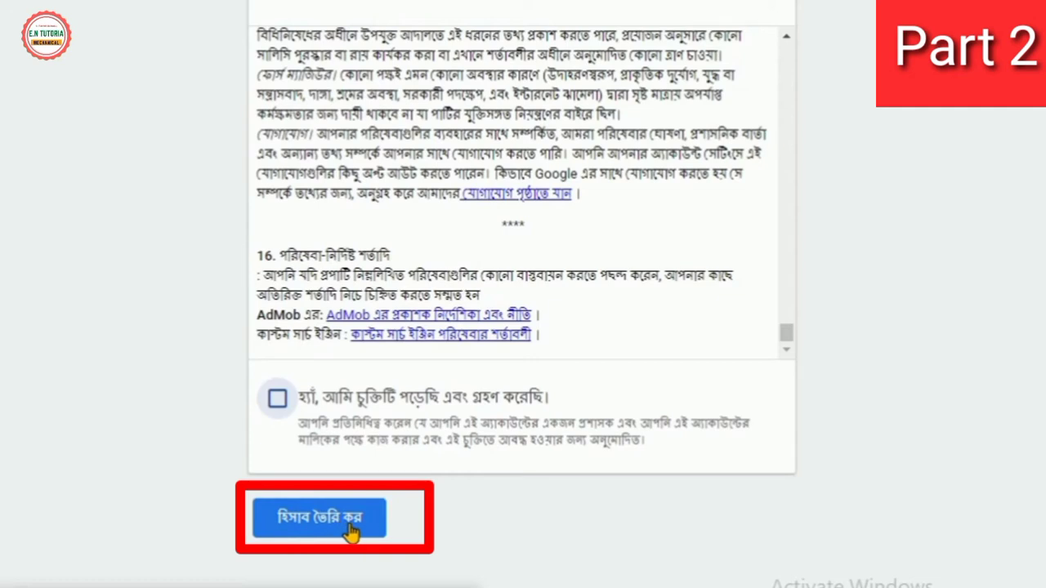
pyautogui.click(351, 531)
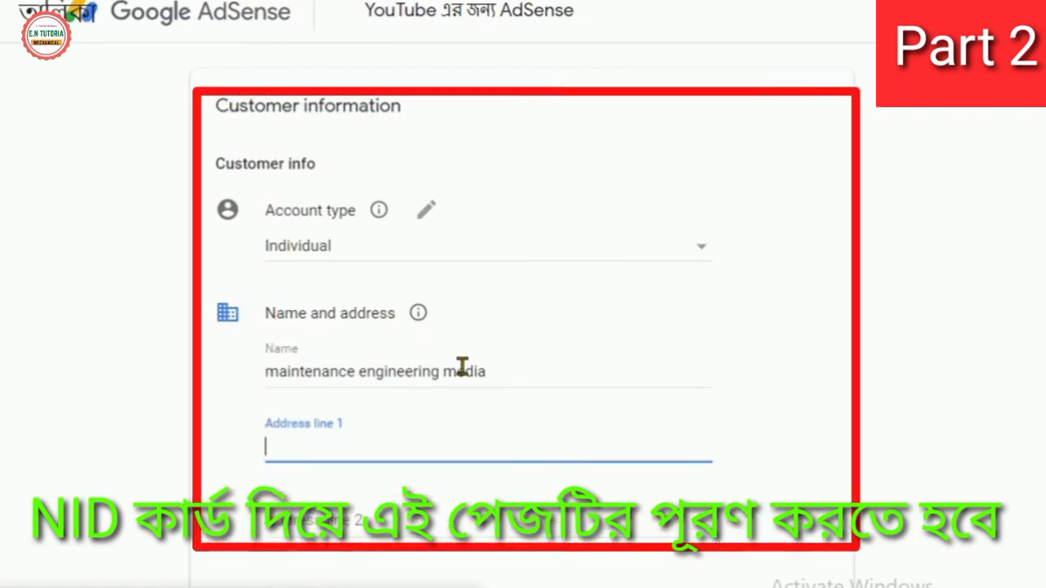
# - Keep Individual as the account type on the Customer information page
pyautogui.scroll(-2, 476, 376)
pyautogui.scroll(-1, 476, 377)
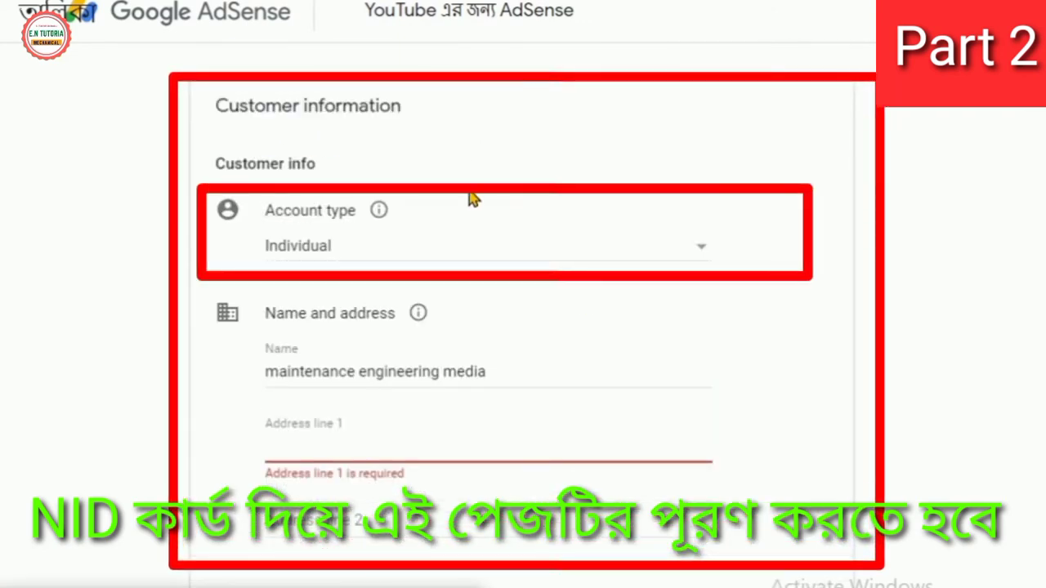
pyautogui.click(702, 253)
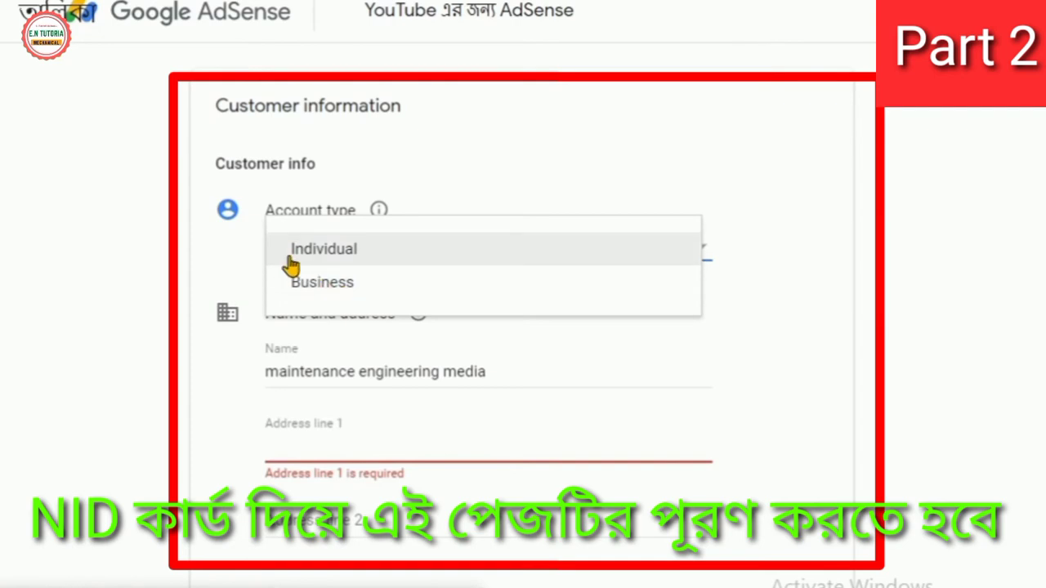
pyautogui.click(334, 266)
# - Erase the prefilled channel name from the Name field and begin typing the holder's name
pyautogui.scroll(-1, 577, 232)
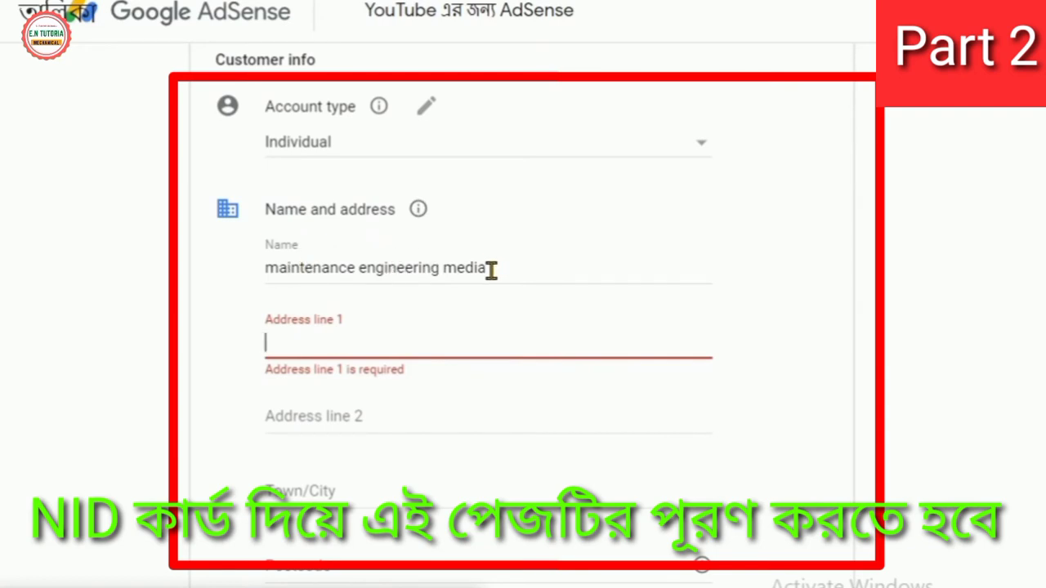
pyautogui.moveTo(482, 269); pyautogui.dragTo(269, 270)
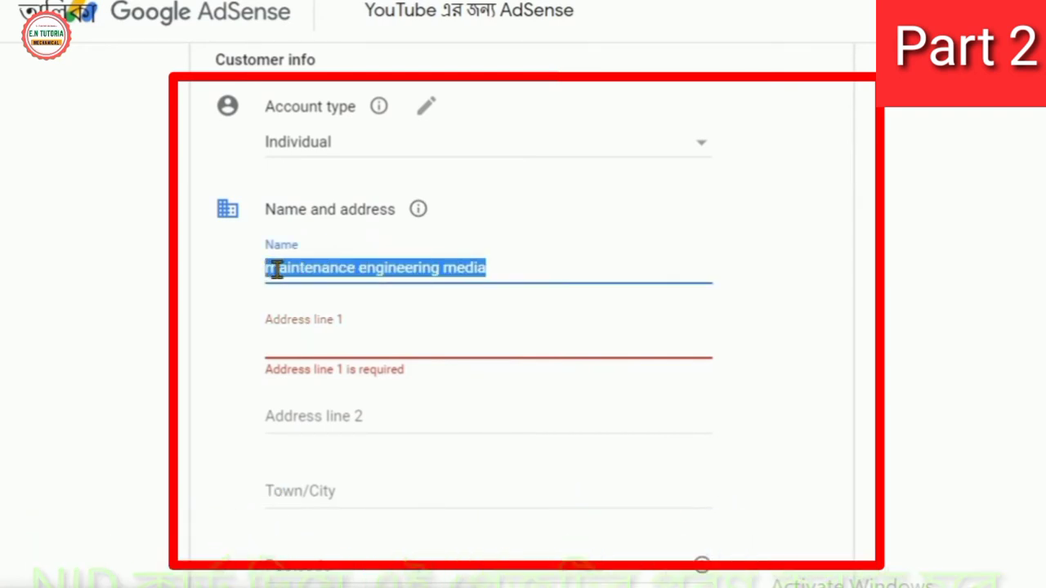
pyautogui.press('BackSpace')
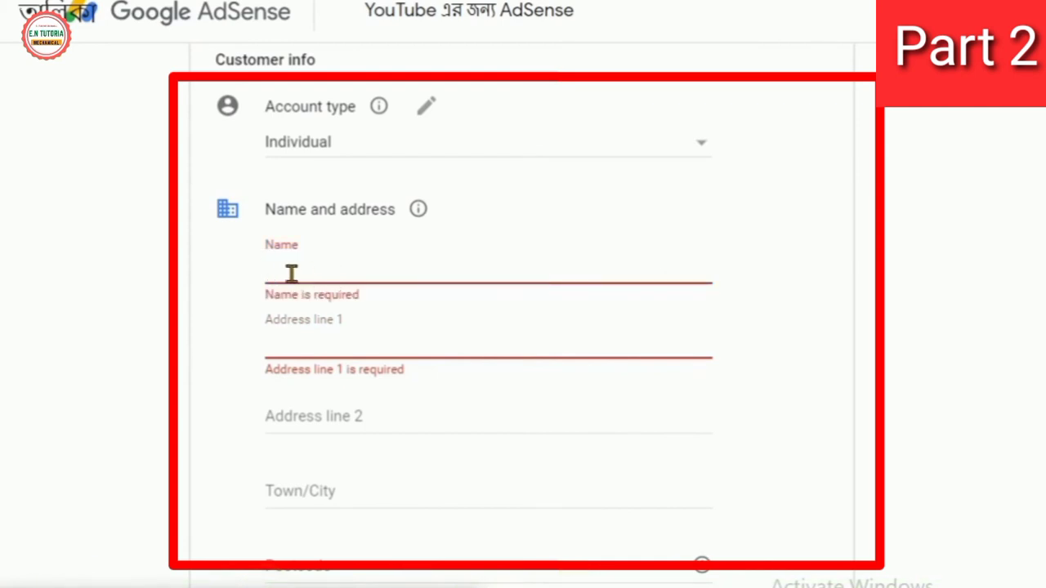
pyautogui.write('M')
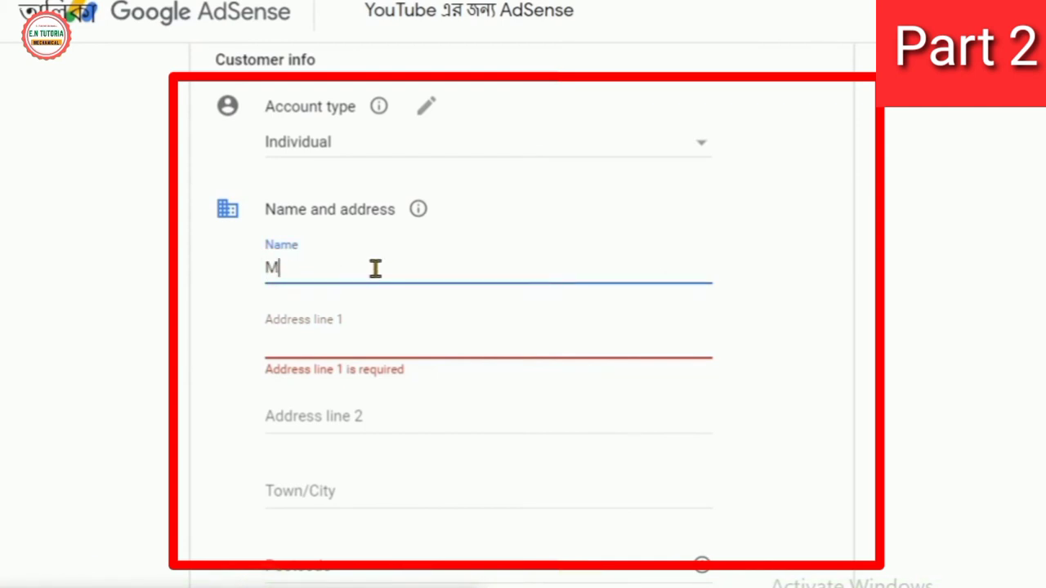
pyautogui.write('d. Mijanur Rahman Sarkar')
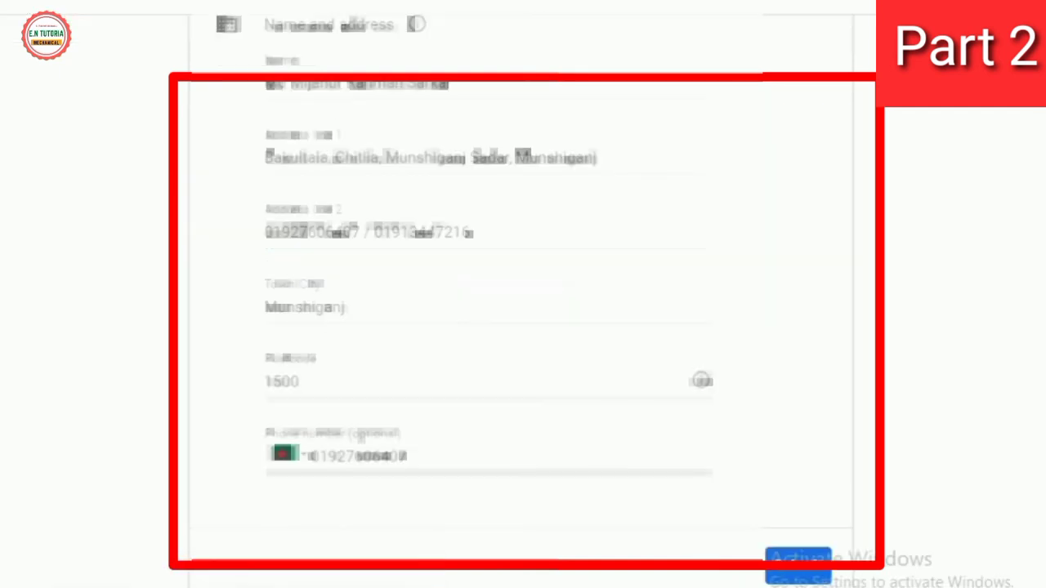
# - Enter the holder's full name, address lines, town, postcode and phone number, then save them
pyautogui.scroll(3, 451, 335)
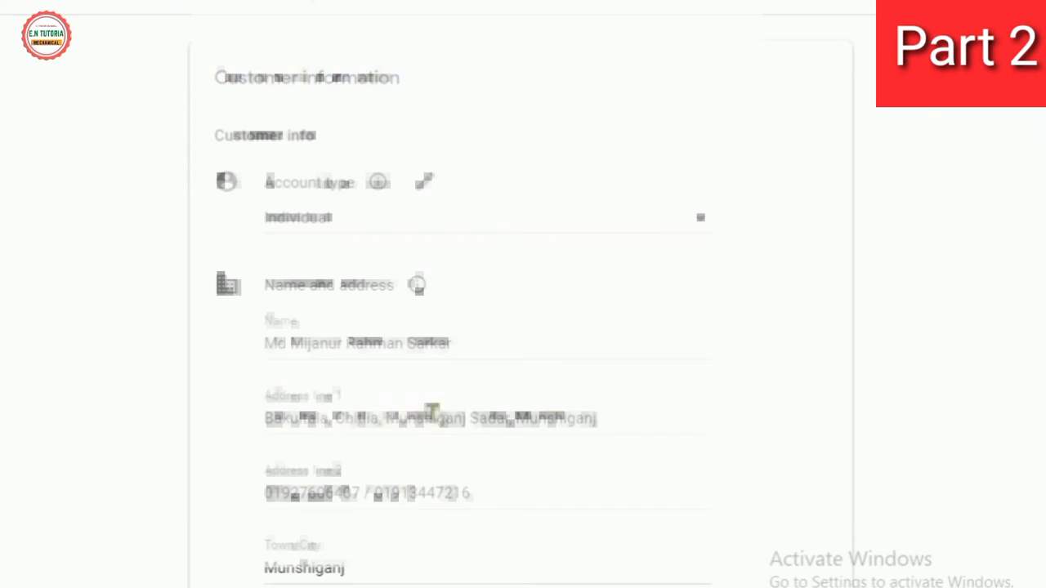
pyautogui.scroll(-1, 331, 417)
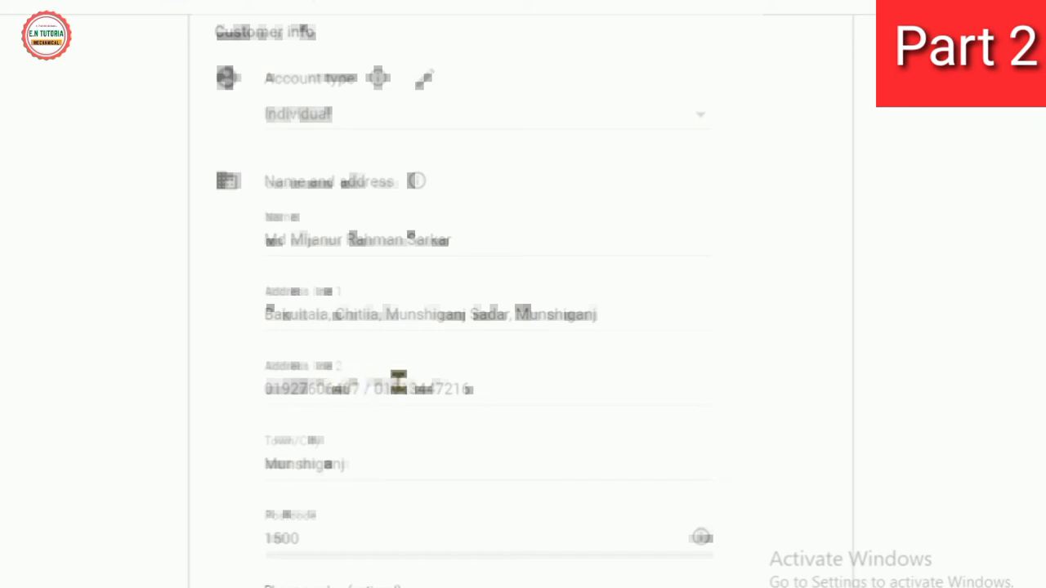
pyautogui.scroll(-2, 400, 383)
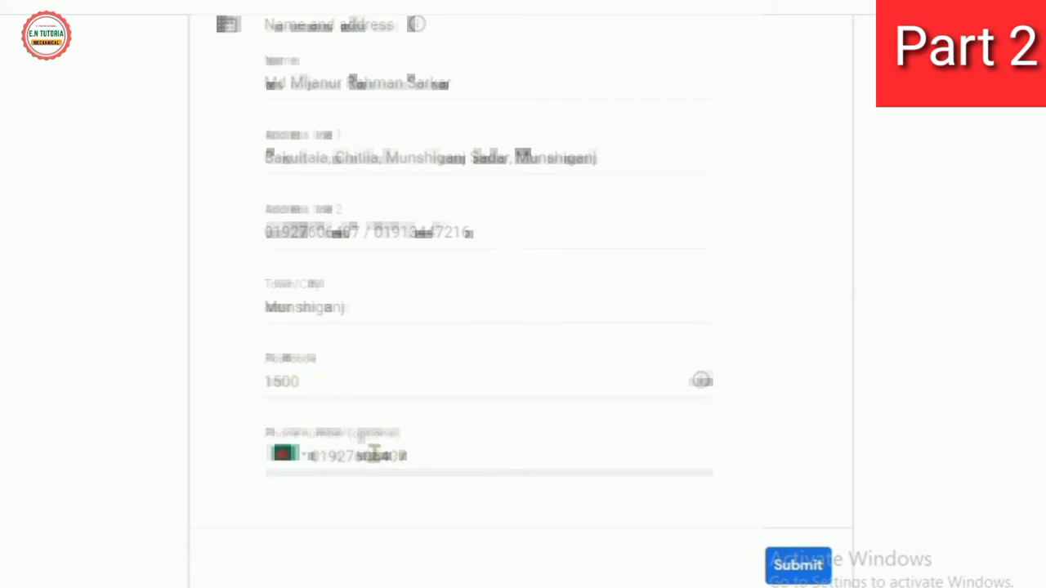
pyautogui.scroll(3, 380, 452)
pyautogui.scroll(-1, 382, 451)
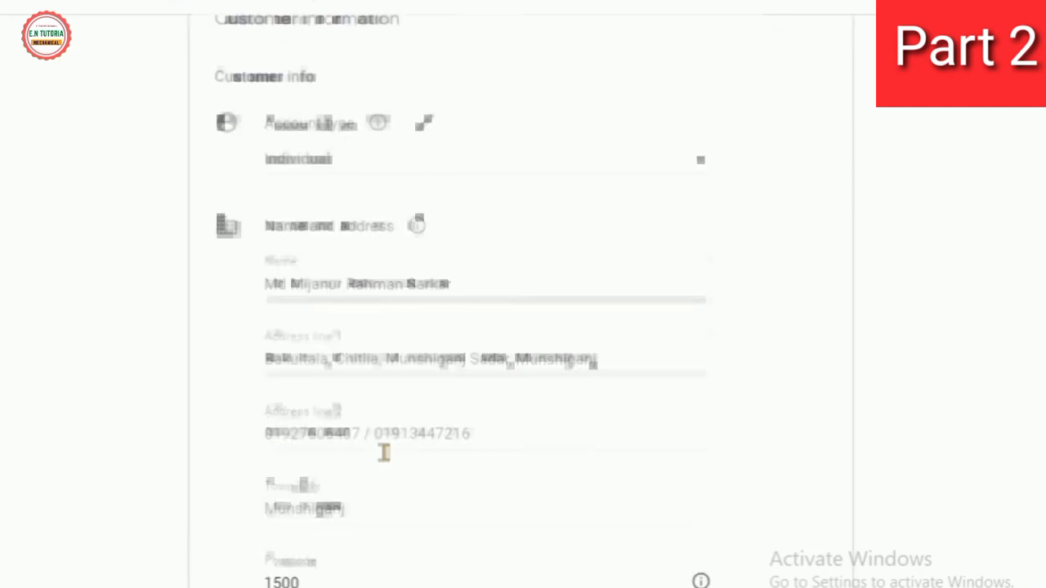
pyautogui.scroll(-2, 384, 452)
pyautogui.scroll(1, 376, 456)
pyautogui.scroll(2, 411, 450)
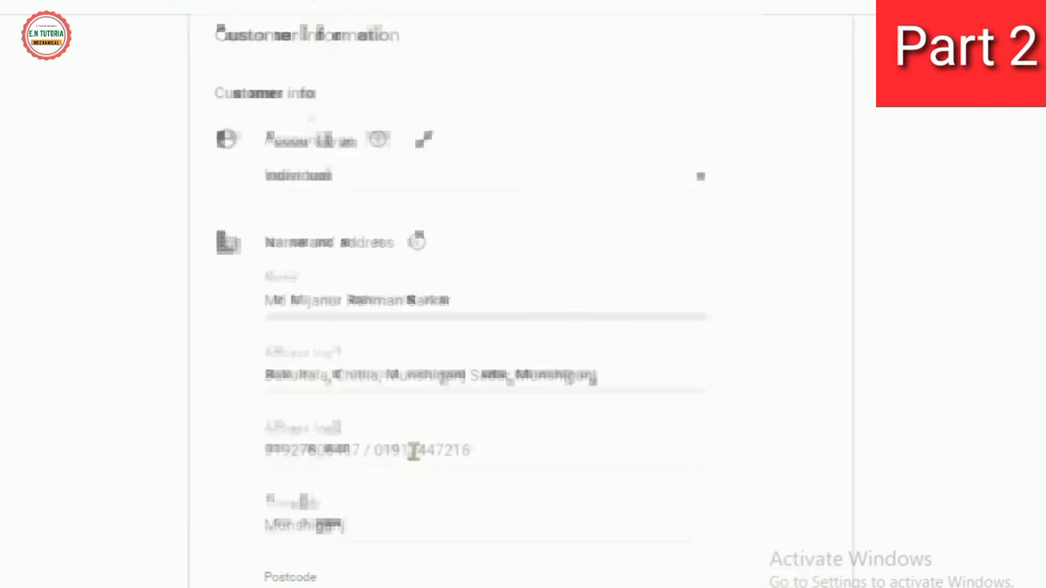
pyautogui.scroll(1, 414, 451)
pyautogui.scroll(-2, 419, 445)
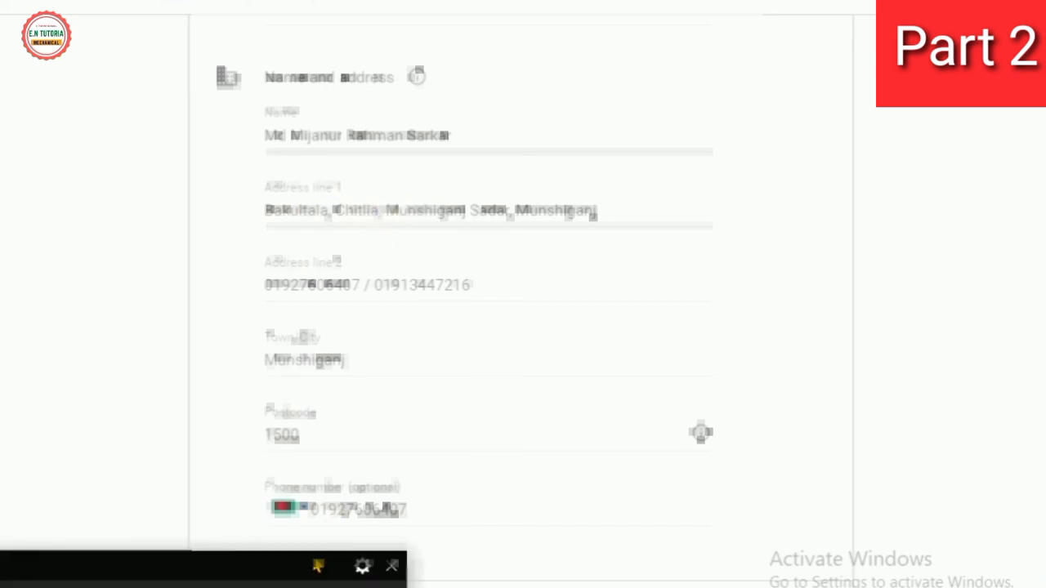
pyautogui.scroll(-1, 489, 327)
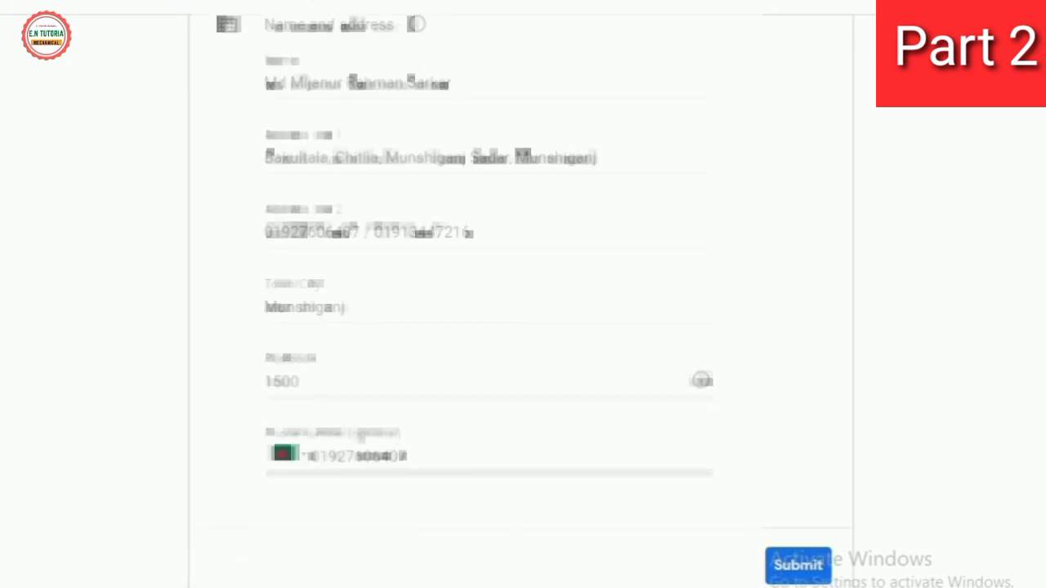
pyautogui.click(791, 572)
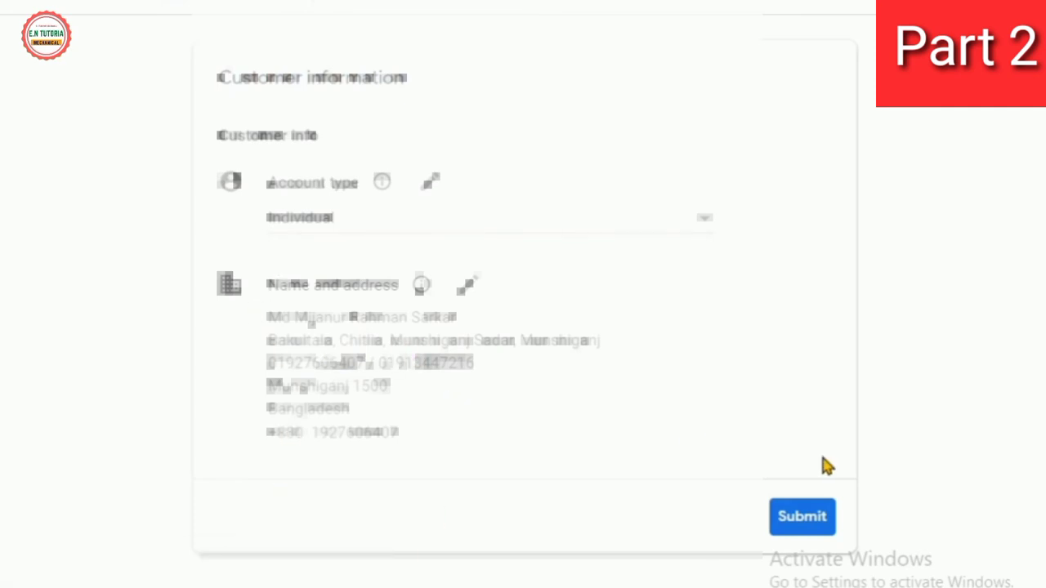
# - Submit the Customer information card to finish and return to YouTube Studio
pyautogui.click(801, 523)
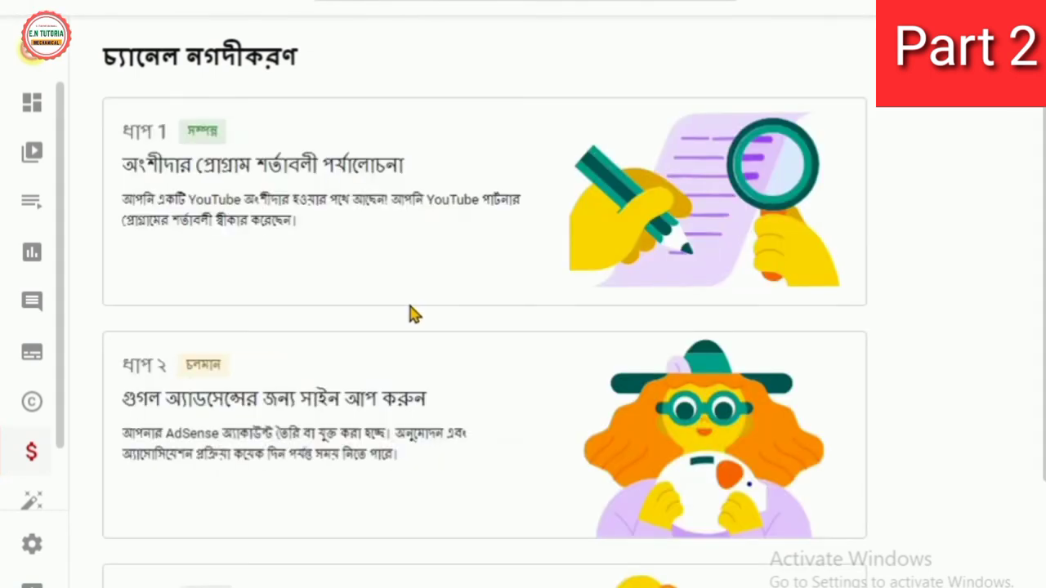
# - Scroll the Channel monetization page to check that Step 2 Google AdSense sign-up shows Done, and review Step 3
pyautogui.scroll(-2, 415, 308)
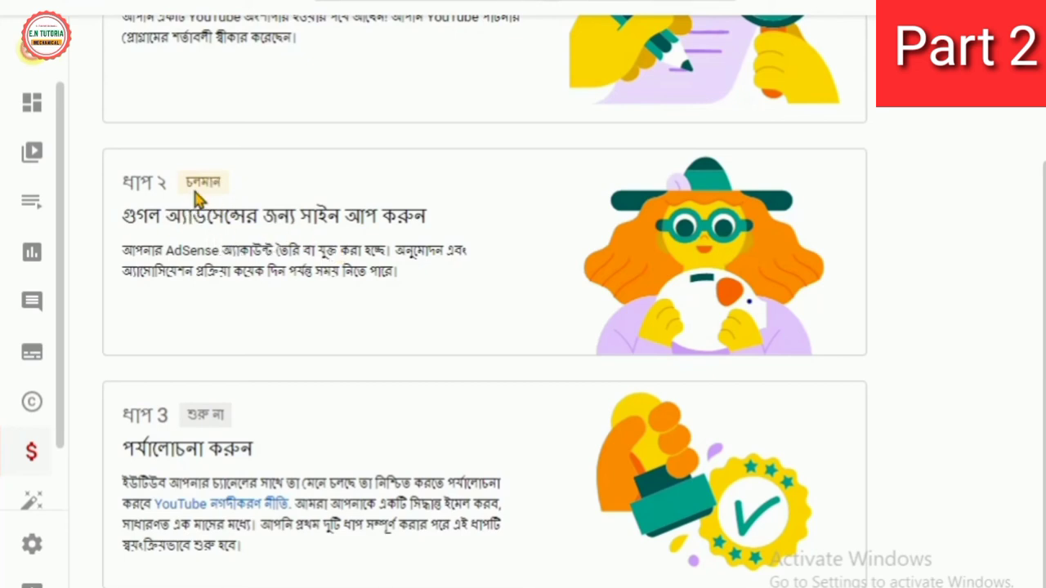
pyautogui.scroll(3, 248, 231)
pyautogui.scroll(1, 261, 262)
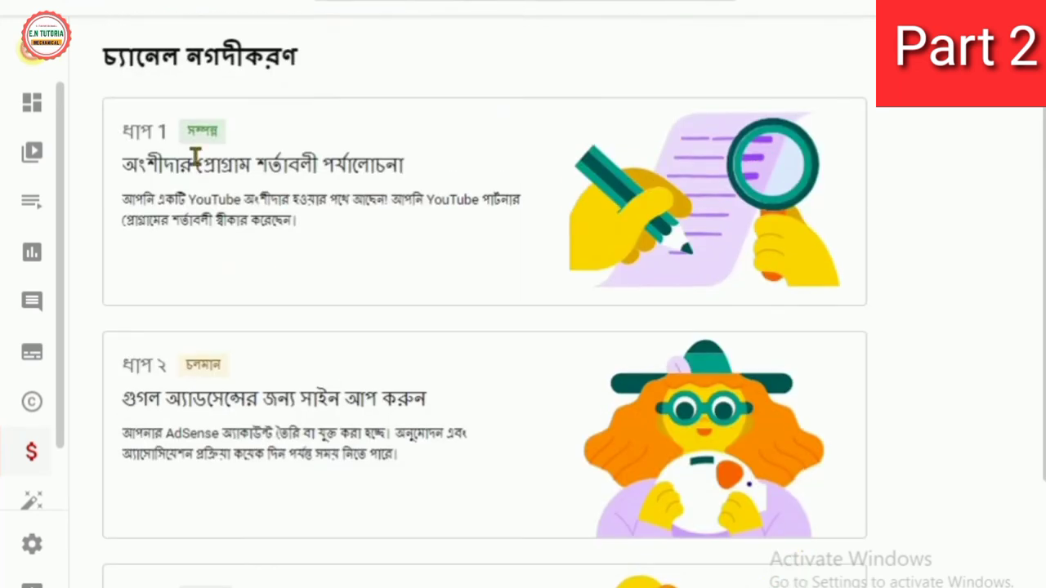
pyautogui.scroll(-2, 214, 386)
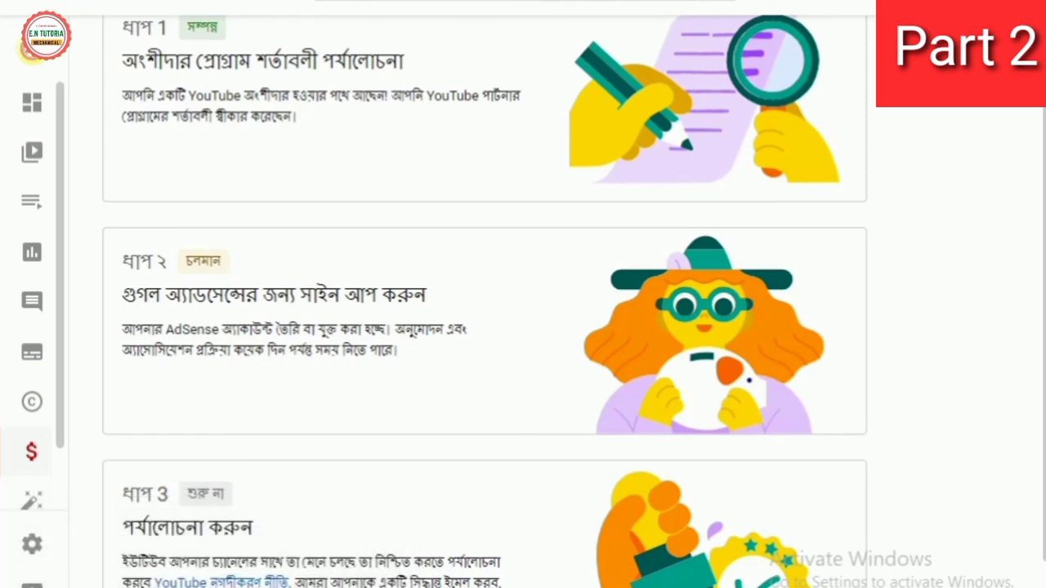
pyautogui.scroll(-2, 327, 409)
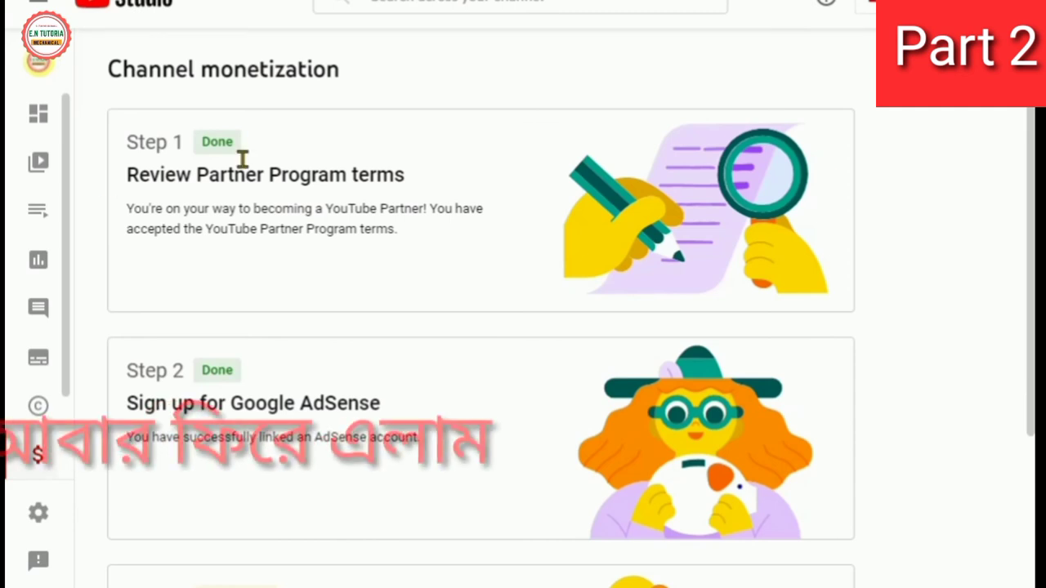
pyautogui.scroll(-3, 234, 368)
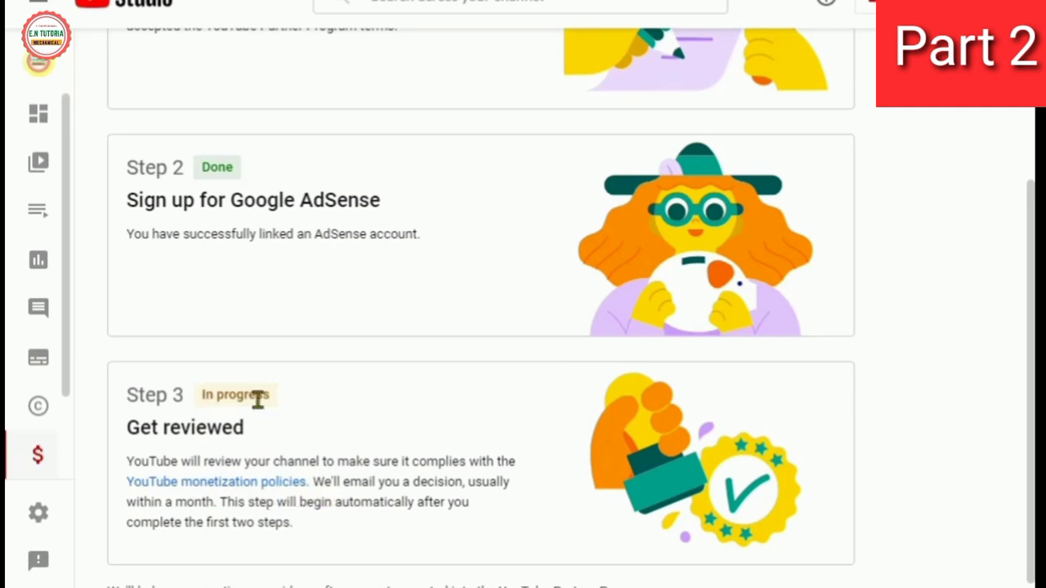
pyautogui.scroll(3, 350, 468)
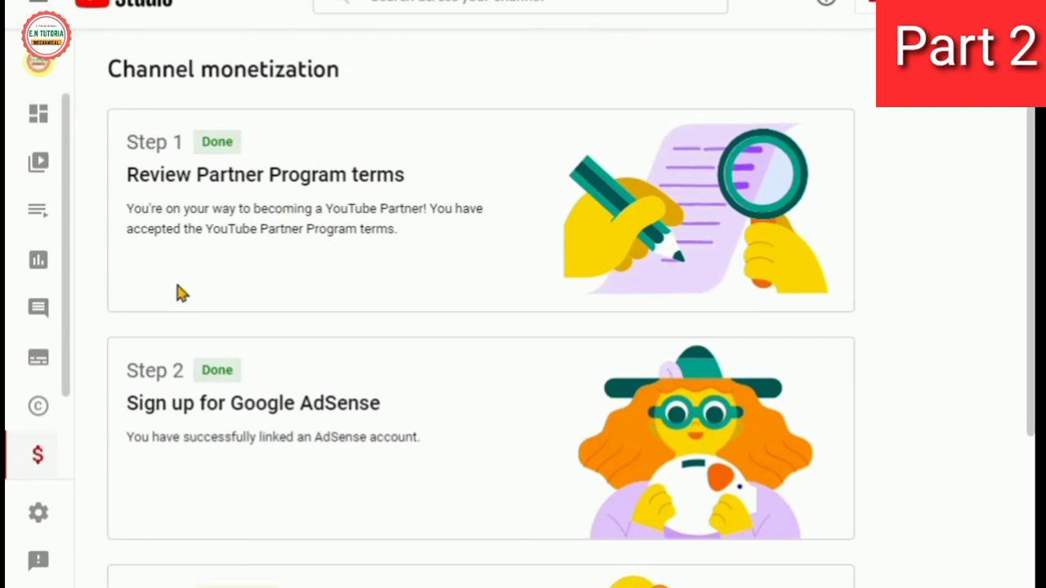
pyautogui.scroll(-1, 224, 398)
pyautogui.scroll(1, 231, 385)
pyautogui.scroll(-3, 286, 331)
pyautogui.scroll(3, 309, 391)
pyautogui.scroll(-3, 259, 410)
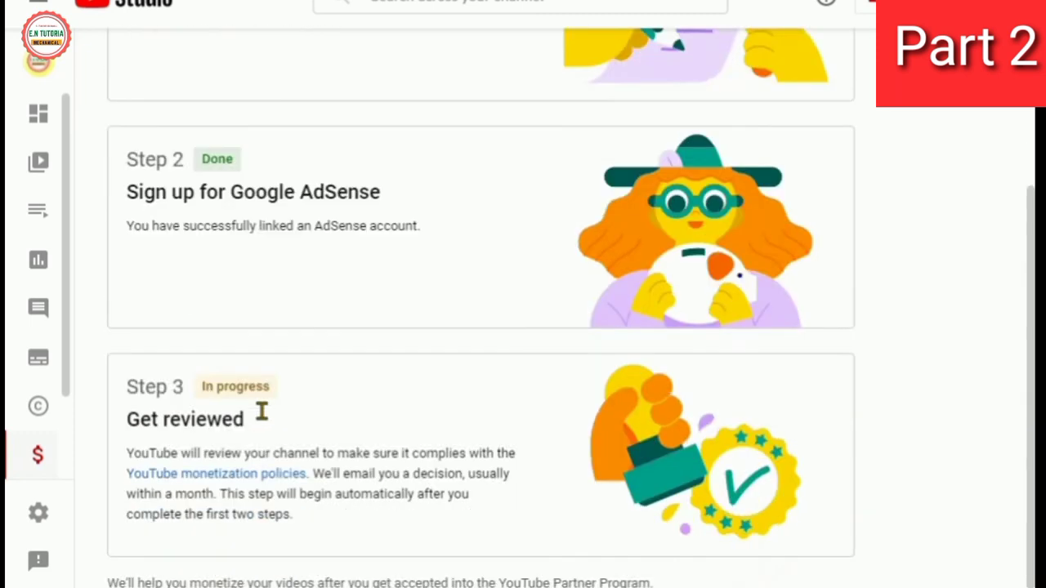
pyautogui.scroll(3, 262, 417)
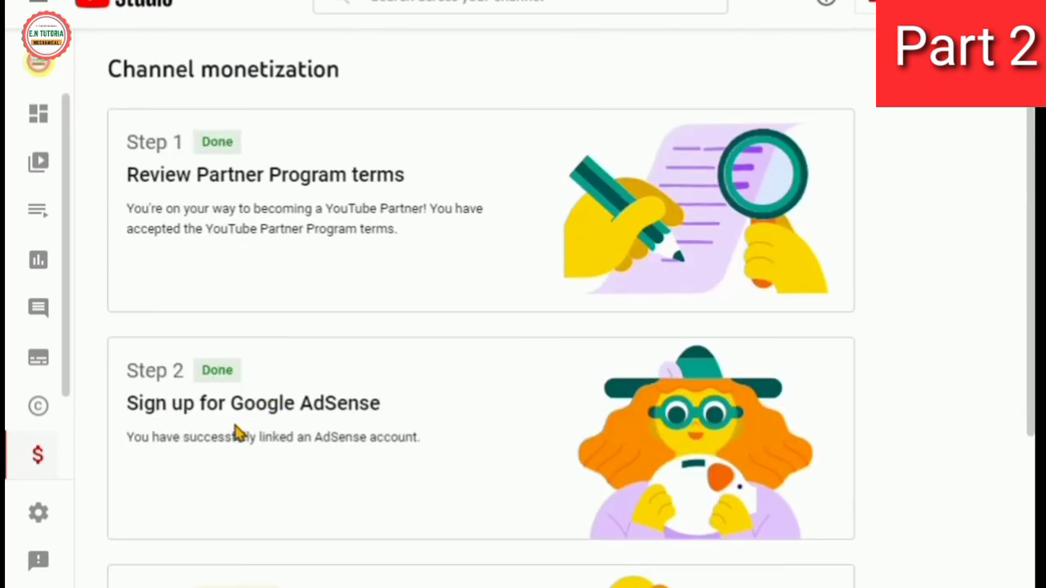